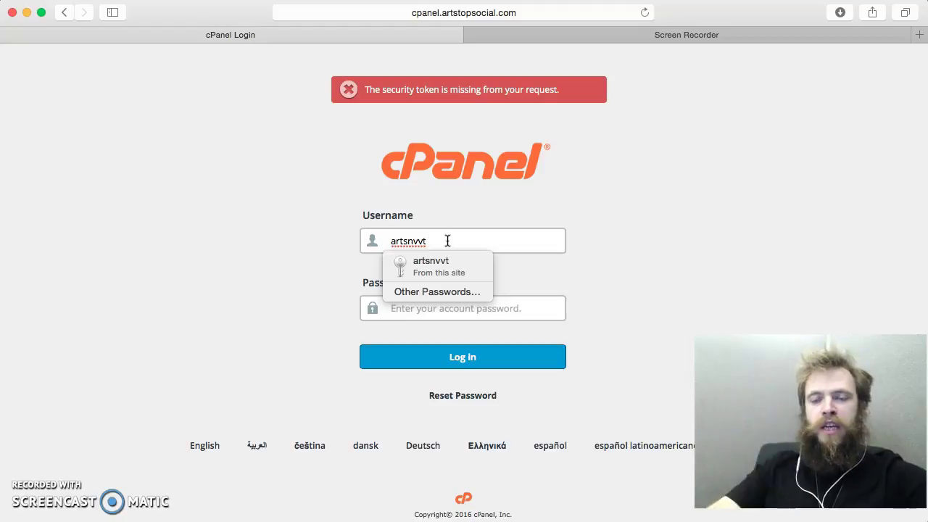
Step: Sign in to cPanel with Safari's saved username and password
{"action": "left_click", "coordinate": [261, 242]}
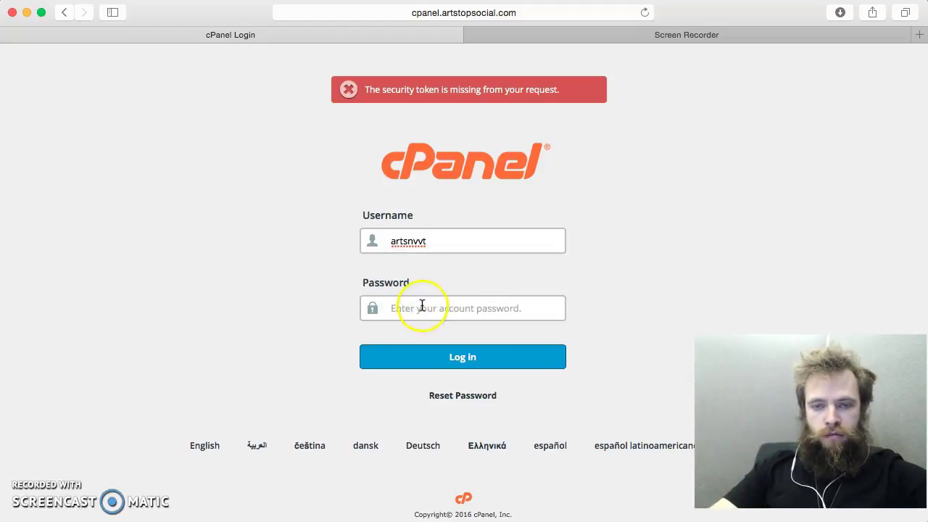
{"action": "left_click", "coordinate": [439, 234]}
{"action": "left_click", "coordinate": [440, 259]}
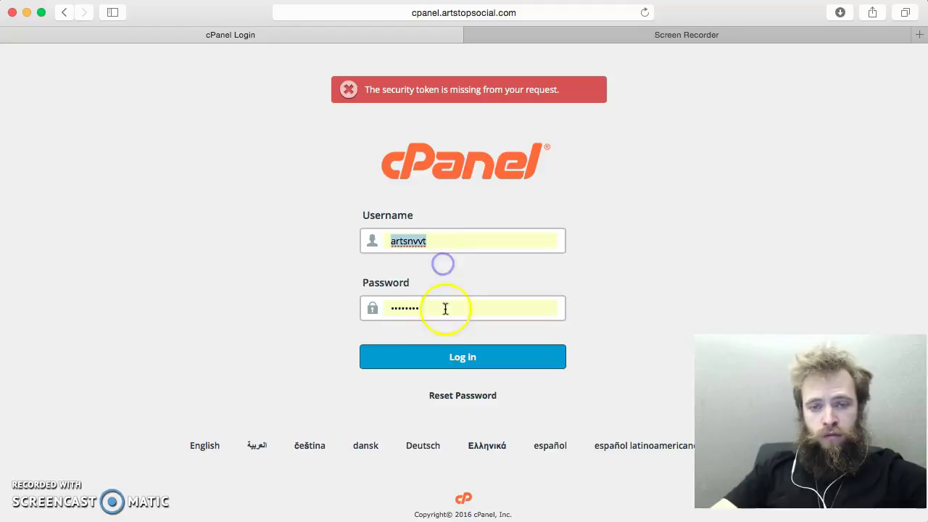
{"action": "left_click", "coordinate": [453, 357]}
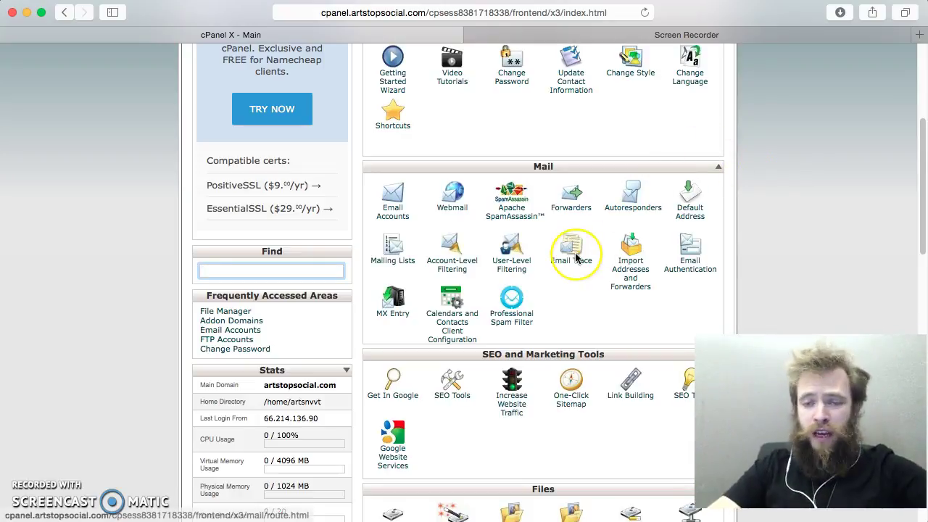
Step: Open the Addon Domains page and look over the volchek.social entry
{"action": "scroll", "coordinate": [576, 257], "scroll_direction": "down", "scroll_amount": 10}
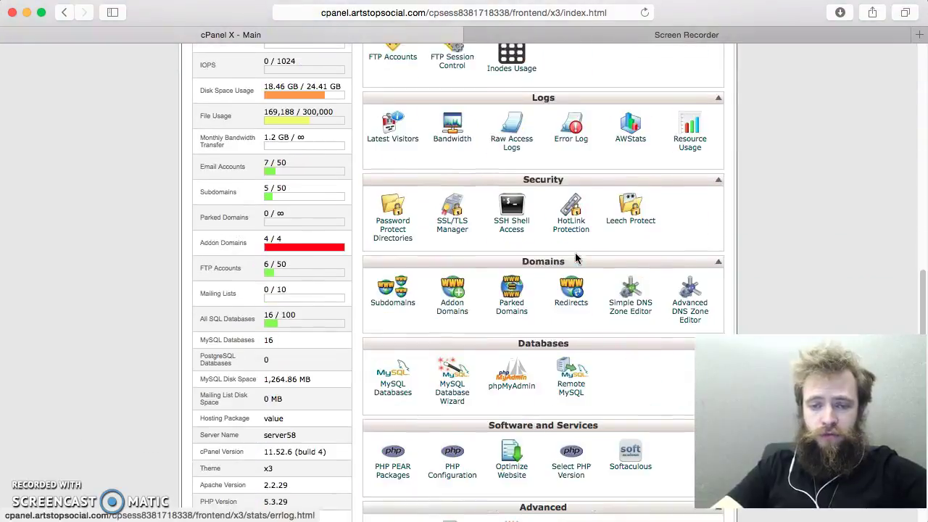
{"action": "scroll", "coordinate": [576, 257], "scroll_direction": "down", "scroll_amount": 2}
{"action": "scroll", "coordinate": [551, 254], "scroll_direction": "up", "scroll_amount": 1}
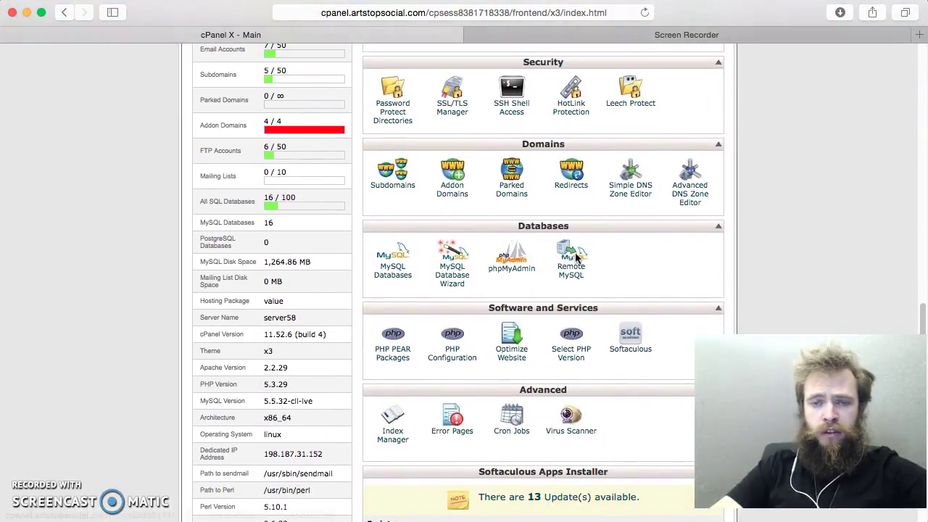
{"action": "left_click", "coordinate": [453, 196]}
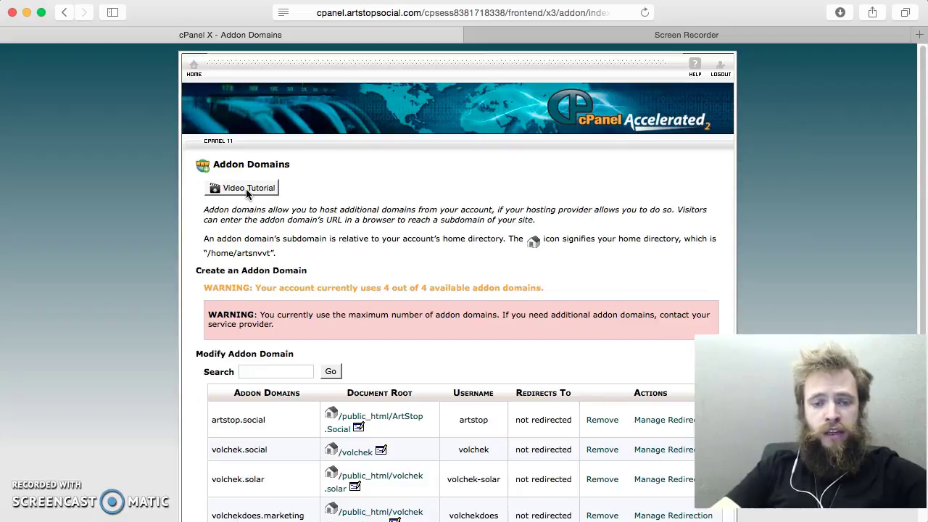
{"action": "scroll", "coordinate": [260, 366], "scroll_direction": "down", "scroll_amount": 2}
{"action": "left_click_drag", "start_coordinate": [279, 417], "coordinate": [206, 414]}
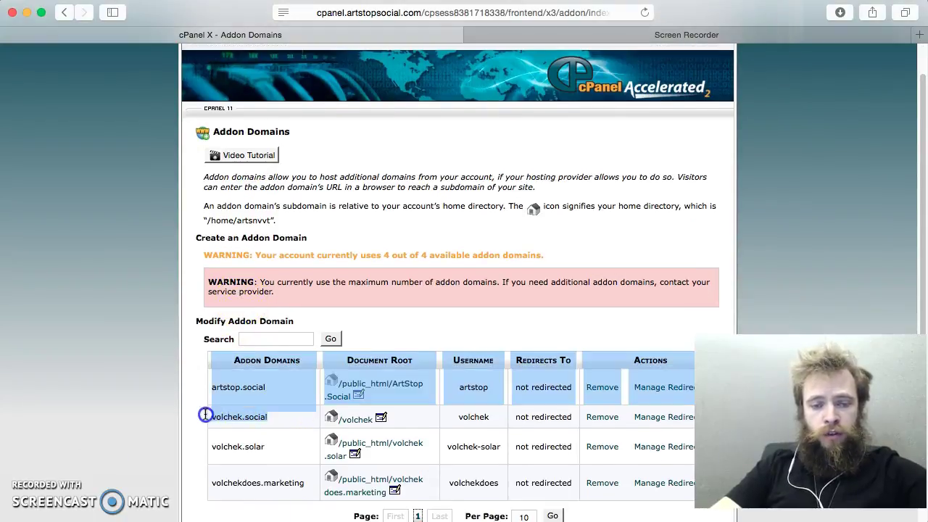
{"action": "left_click", "coordinate": [214, 415]}
{"action": "scroll", "coordinate": [191, 398], "scroll_direction": "up", "scroll_amount": 1}
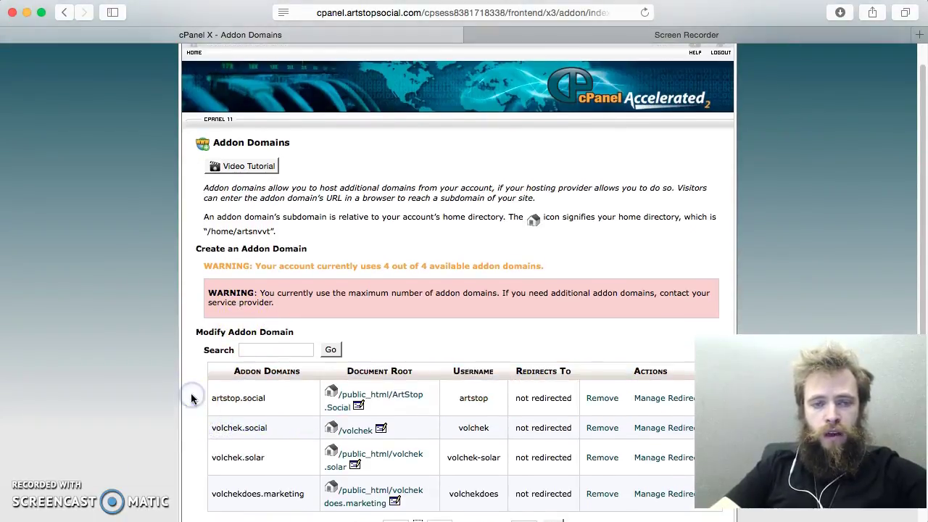
Step: Launch the Addon Domains video tutorial and switch to its new tab
{"action": "left_click", "coordinate": [245, 167]}
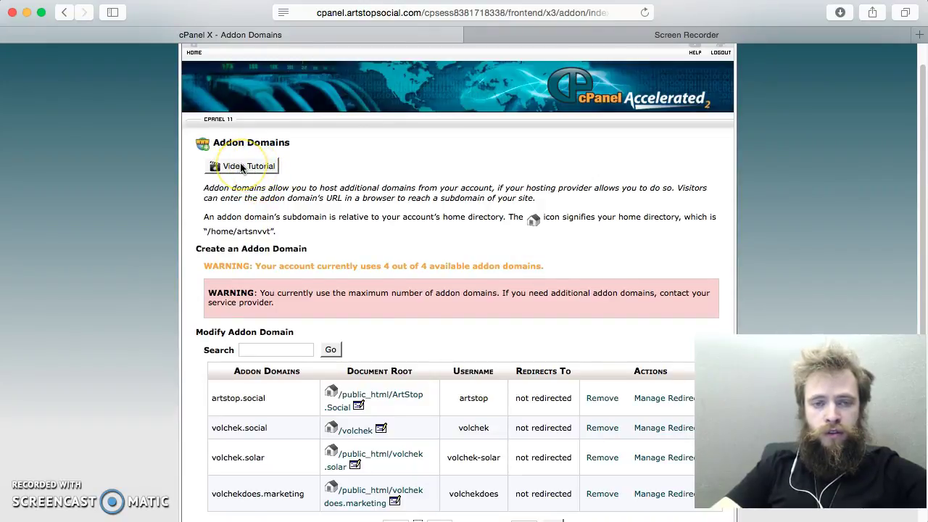
{"action": "left_click", "coordinate": [241, 165]}
{"action": "left_click", "coordinate": [464, 29]}
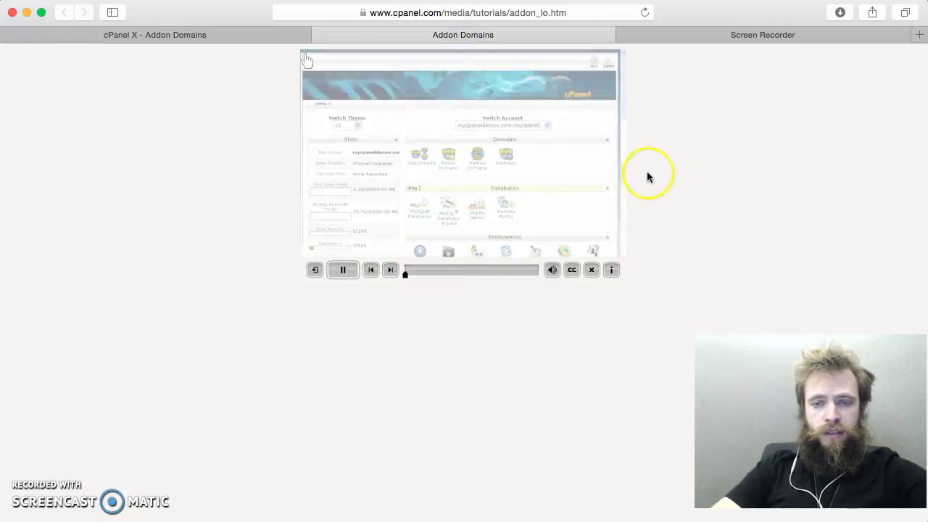
Step: Watch the tutorial up to the addon-domain creation form, pausing and resuming it there
{"action": "scroll", "coordinate": [505, 162], "scroll_direction": "up", "scroll_amount": 5}
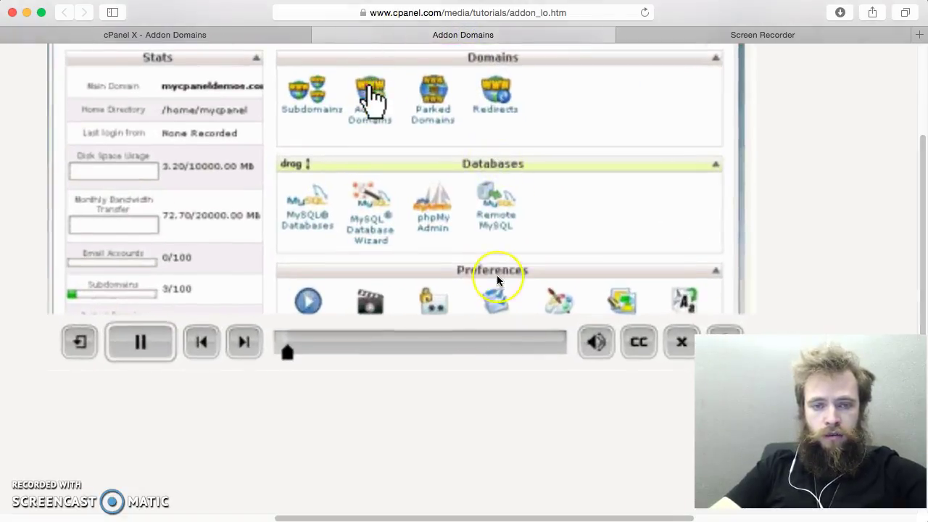
{"action": "scroll", "coordinate": [496, 274], "scroll_direction": "up", "scroll_amount": 3}
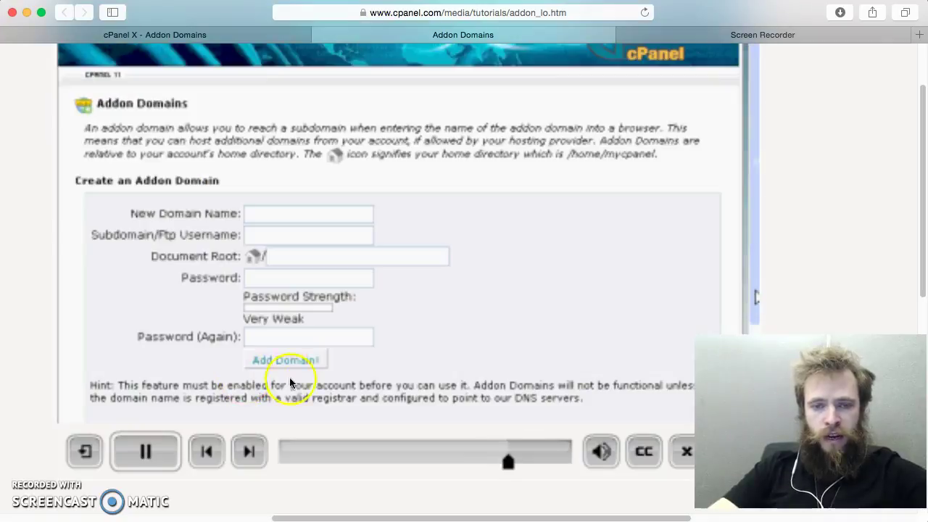
{"action": "left_click", "coordinate": [155, 454]}
{"action": "left_click", "coordinate": [156, 453]}
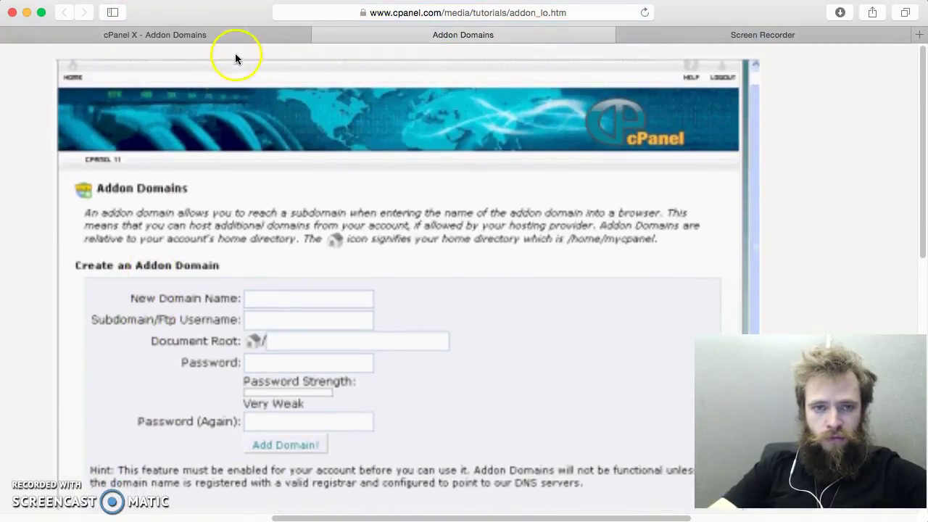
Step: Return from the tutorial to the live cPanel main page
{"action": "left_click", "coordinate": [232, 34]}
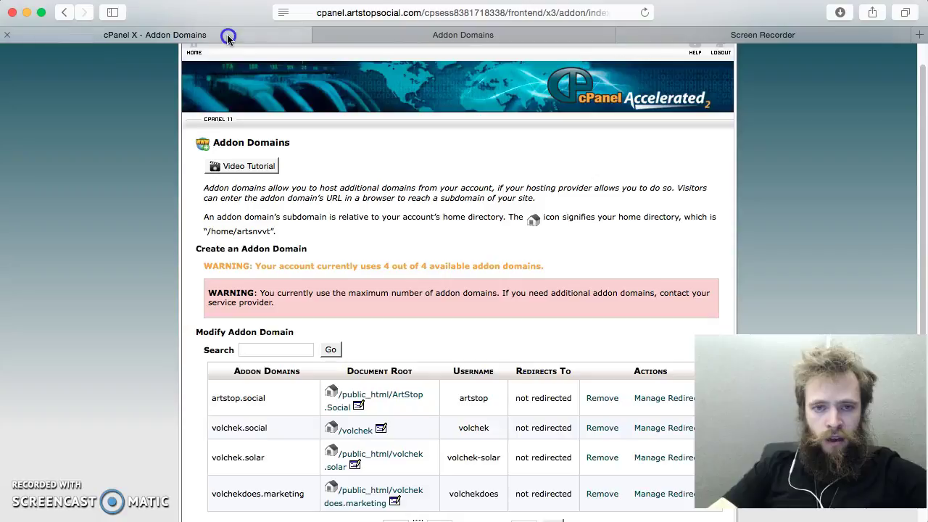
{"action": "scroll", "coordinate": [587, 268], "scroll_direction": "down", "scroll_amount": 2}
{"action": "scroll", "coordinate": [587, 268], "scroll_direction": "up", "scroll_amount": 3}
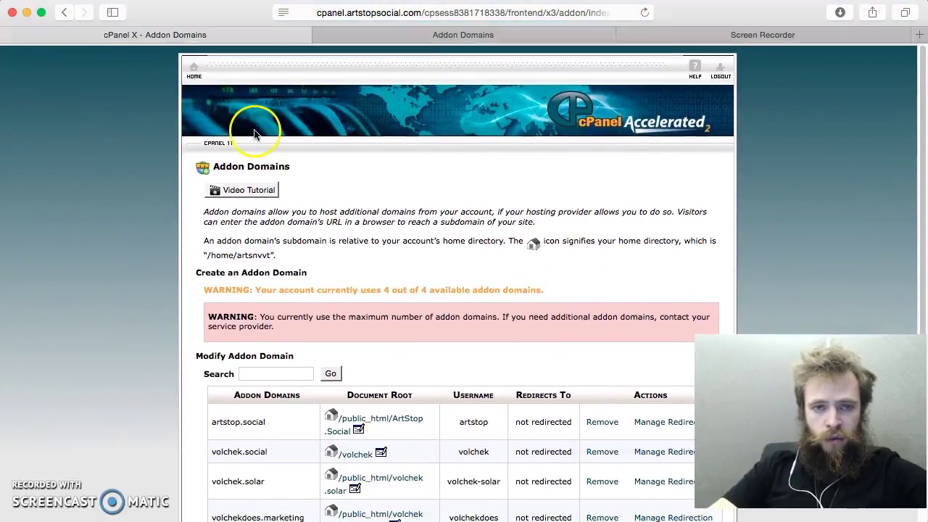
{"action": "left_click", "coordinate": [193, 69]}
Step: Move the Softaculous Apps Installer section above Advanced and open its WordPress installer
{"action": "scroll", "coordinate": [526, 298], "scroll_direction": "down", "scroll_amount": 10}
{"action": "scroll", "coordinate": [241, 135], "scroll_direction": "up", "scroll_amount": 10}
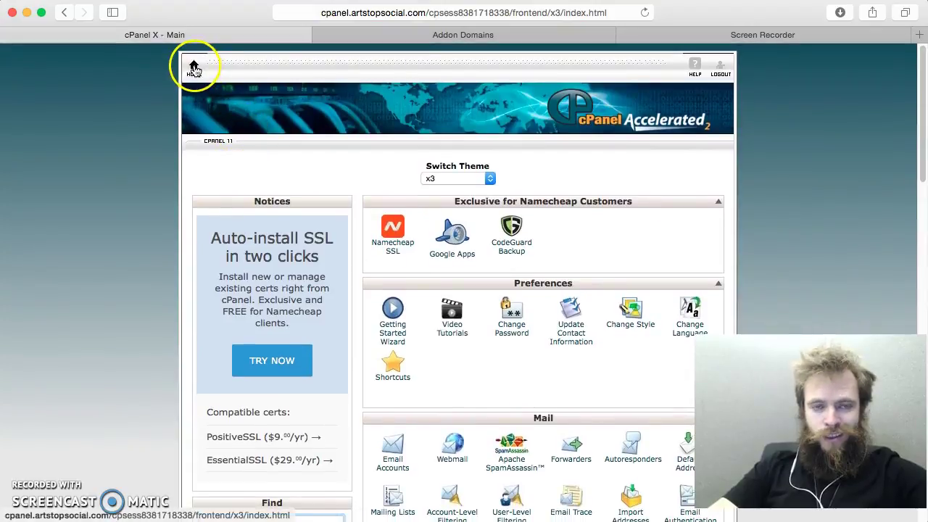
{"action": "scroll", "coordinate": [464, 321], "scroll_direction": "down", "scroll_amount": 15}
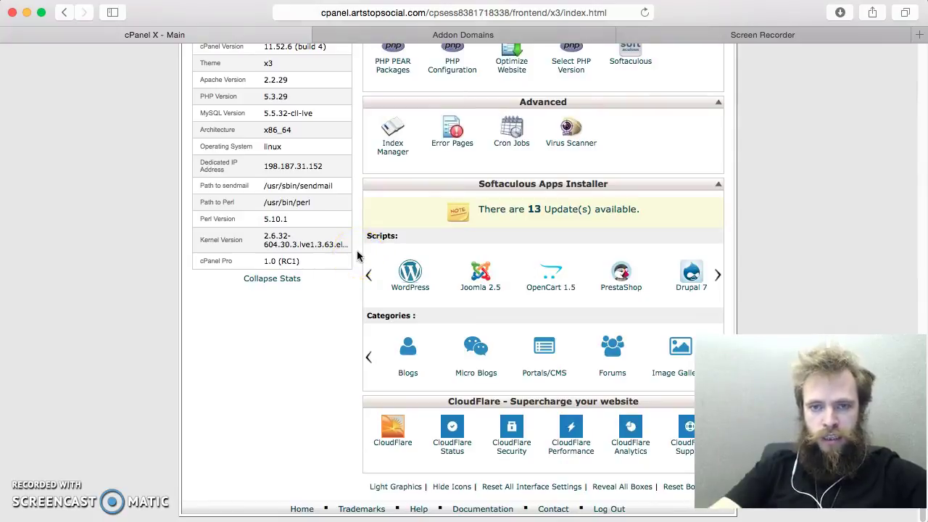
{"action": "scroll", "coordinate": [358, 248], "scroll_direction": "up", "scroll_amount": 20}
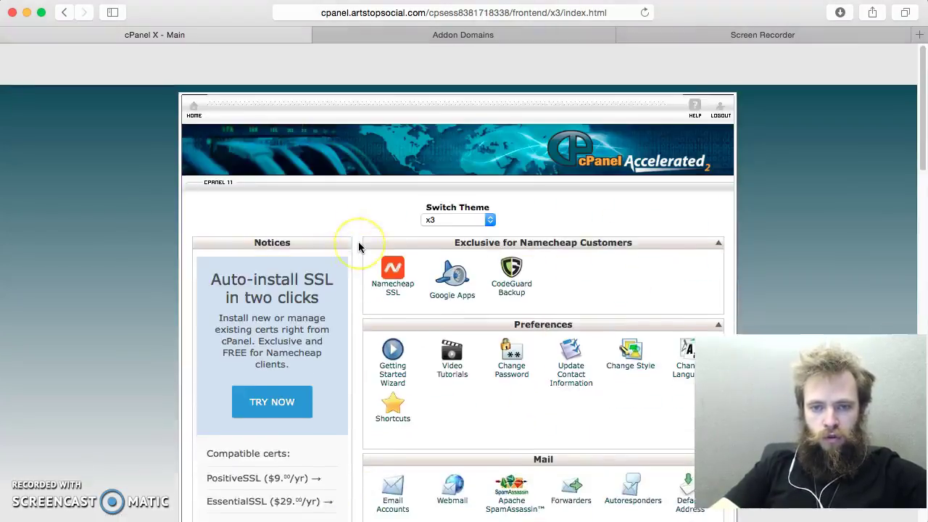
{"action": "scroll", "coordinate": [358, 248], "scroll_direction": "down", "scroll_amount": 20}
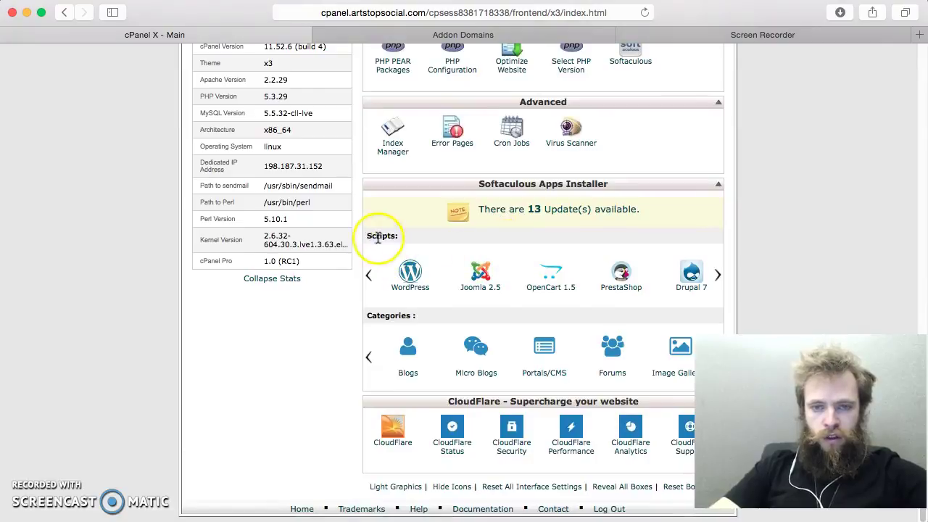
{"action": "mouse_move", "coordinate": [370, 232]}
{"action": "left_mouse_down"}
{"action": "mouse_move", "coordinate": [395, 238]}
{"action": "mouse_move", "coordinate": [378, 234]}
{"action": "left_mouse_up"}
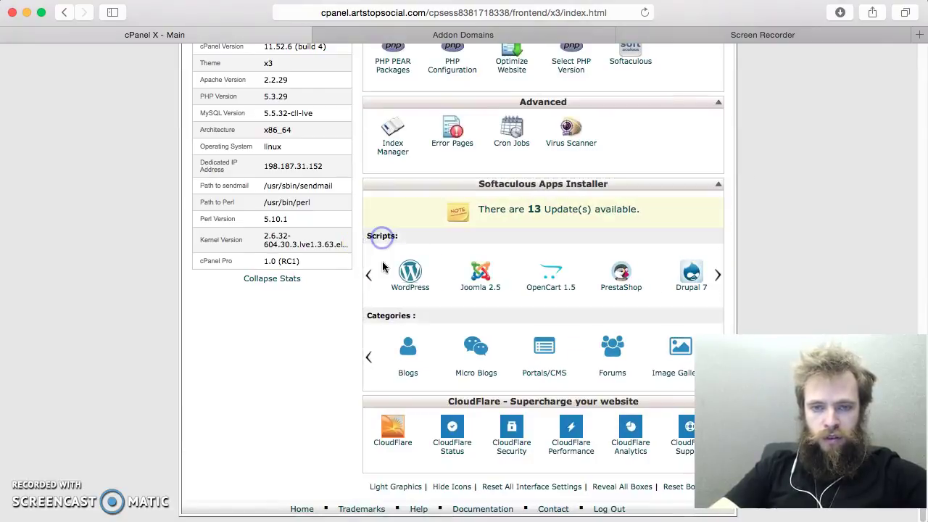
{"action": "left_click_drag", "start_coordinate": [421, 184], "coordinate": [544, 174]}
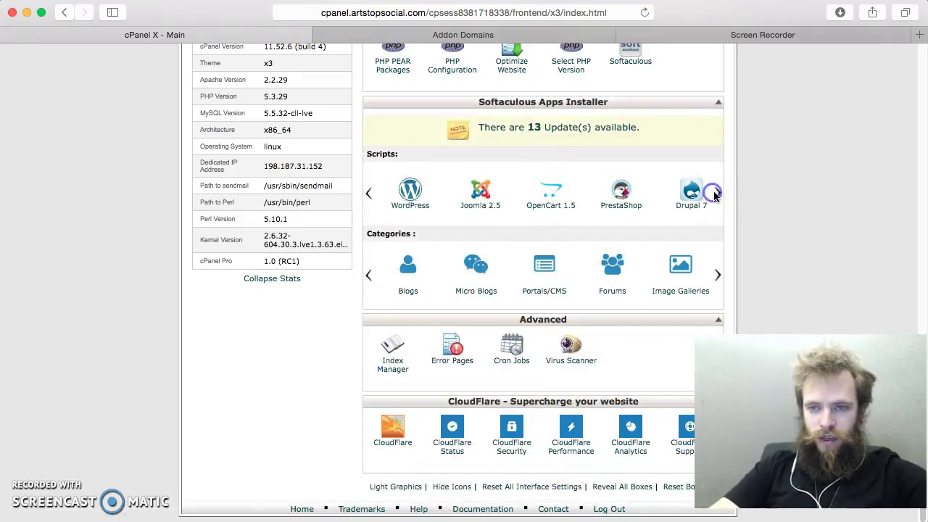
{"action": "left_click", "coordinate": [410, 194]}
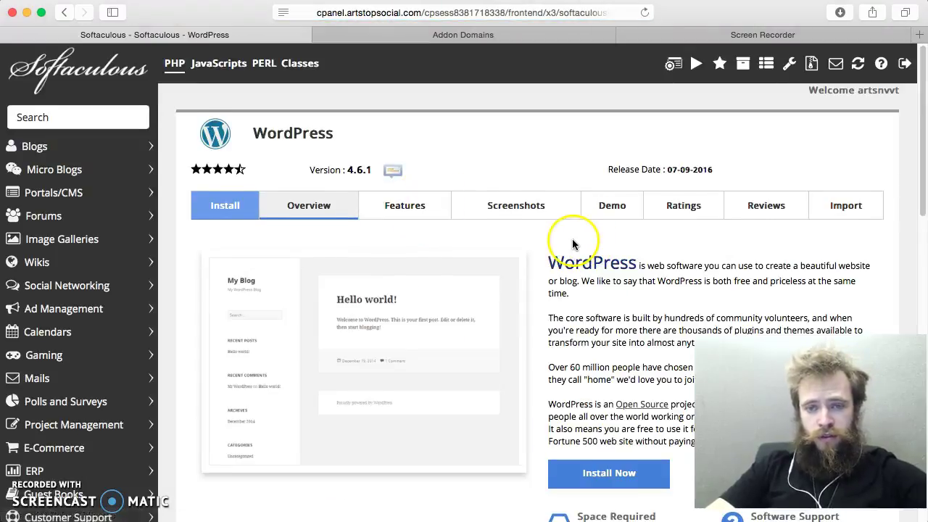
Step: Open the WordPress install form and choose the site protocol
{"action": "scroll", "coordinate": [572, 238], "scroll_direction": "down", "scroll_amount": 5}
{"action": "left_click", "coordinate": [630, 187]}
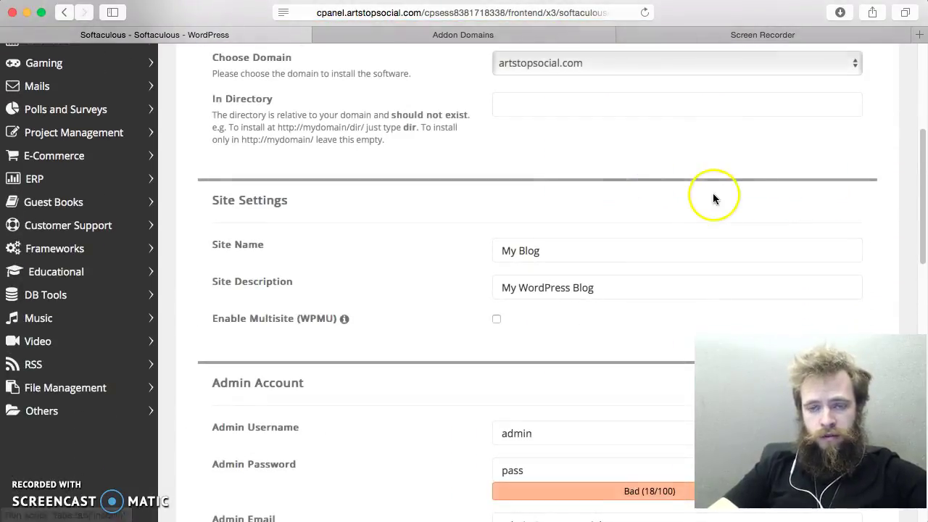
{"action": "scroll", "coordinate": [571, 205], "scroll_direction": "up", "scroll_amount": 3}
{"action": "left_click", "coordinate": [586, 249]}
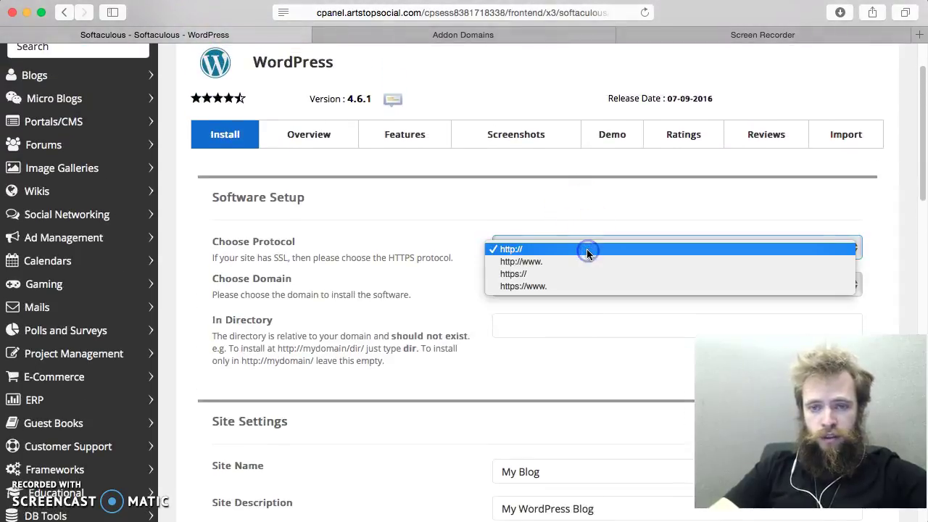
{"action": "left_click", "coordinate": [585, 262]}
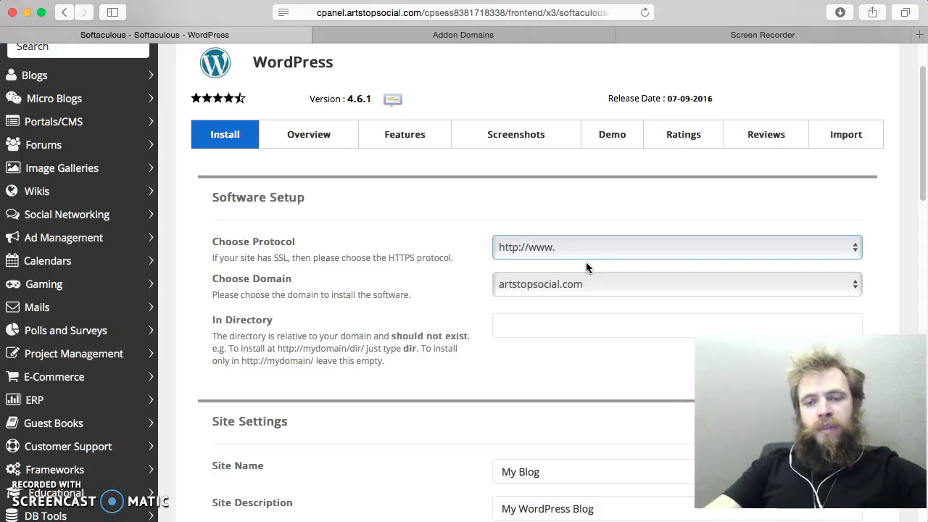
{"action": "left_click", "coordinate": [640, 215]}
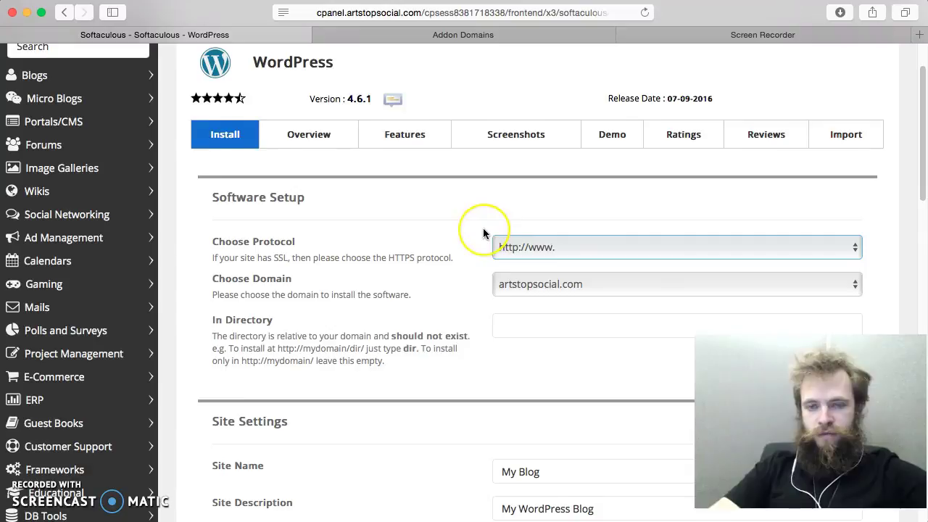
Step: Select volchek.social as the installation domain
{"action": "scroll", "coordinate": [483, 228], "scroll_direction": "down", "scroll_amount": 1}
{"action": "left_click", "coordinate": [597, 246]}
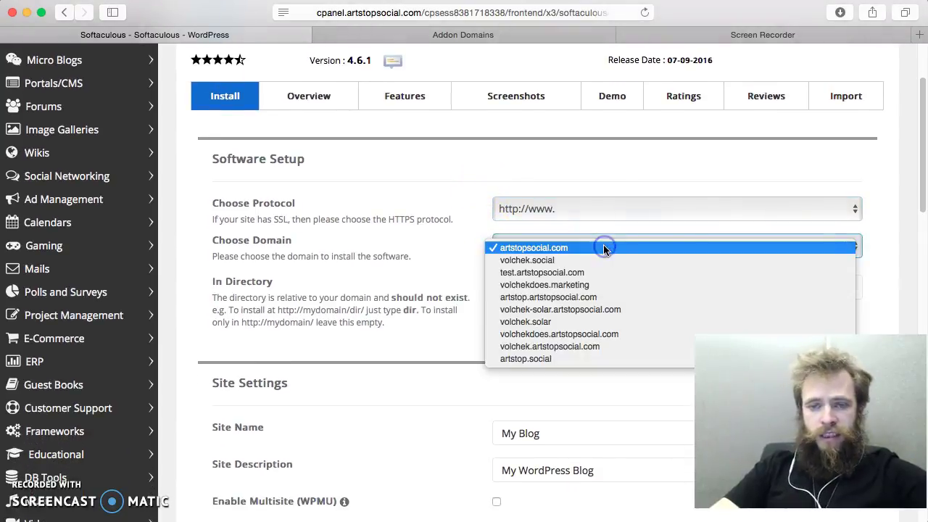
{"action": "left_click", "coordinate": [602, 260]}
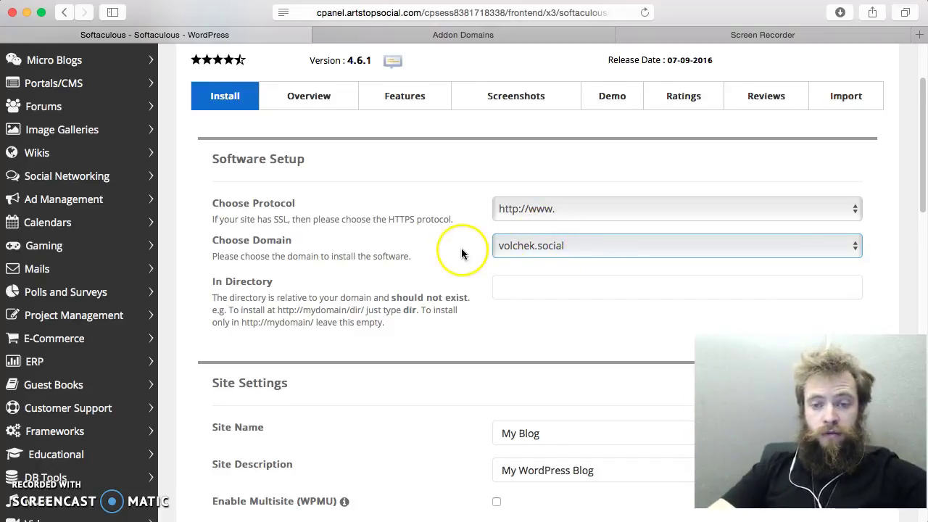
{"action": "scroll", "coordinate": [459, 253], "scroll_direction": "down", "scroll_amount": 3}
{"action": "scroll", "coordinate": [471, 290], "scroll_direction": "down", "scroll_amount": 1}
{"action": "left_click_drag", "start_coordinate": [550, 270], "coordinate": [418, 249]}
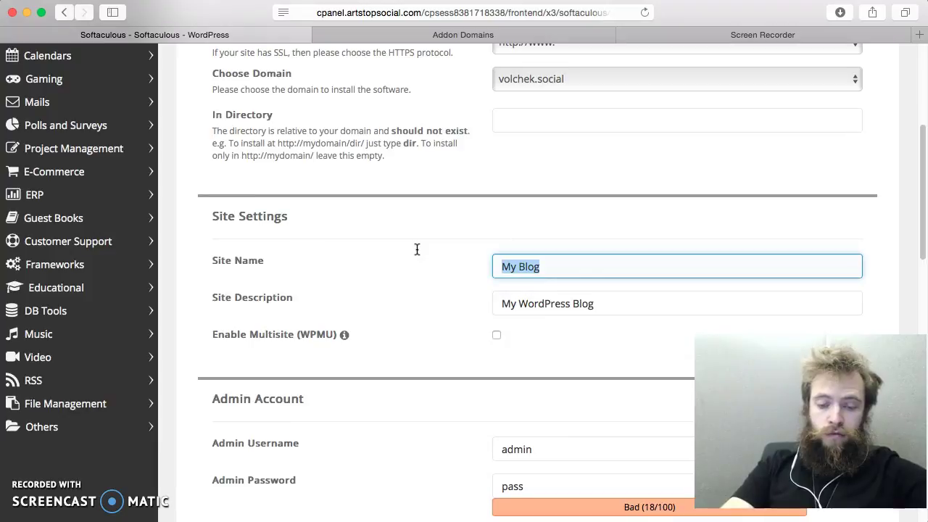
Step: Enter the site name "Volchek's Decentralized Social Node", correcting the spelling of Decentralized
{"action": "type", "text": "Vocl"}
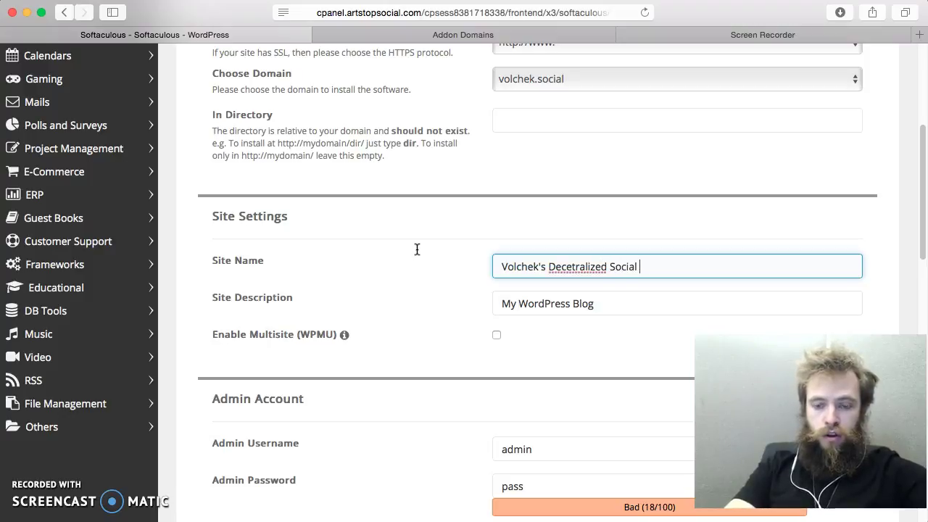
{"action": "right_click", "coordinate": [563, 267]}
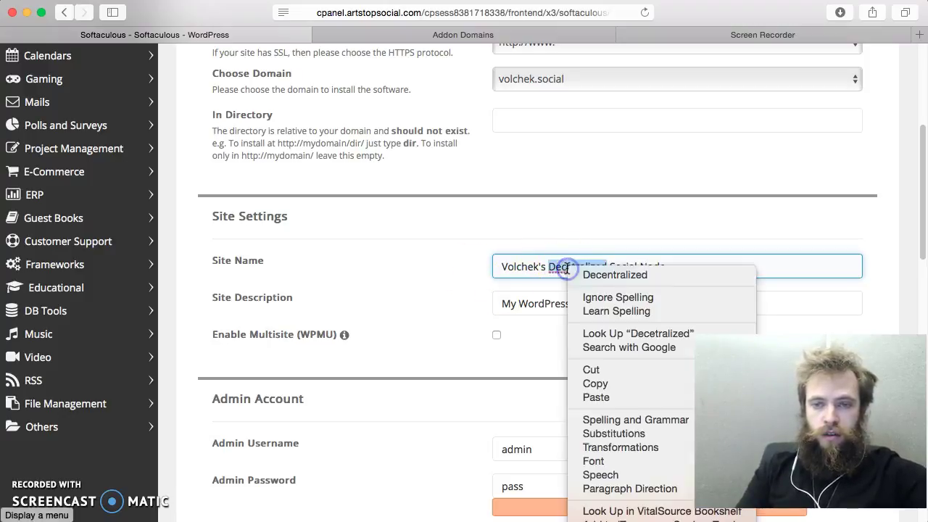
{"action": "left_click", "coordinate": [600, 271]}
{"action": "scroll", "coordinate": [711, 278], "scroll_direction": "down", "scroll_amount": 2}
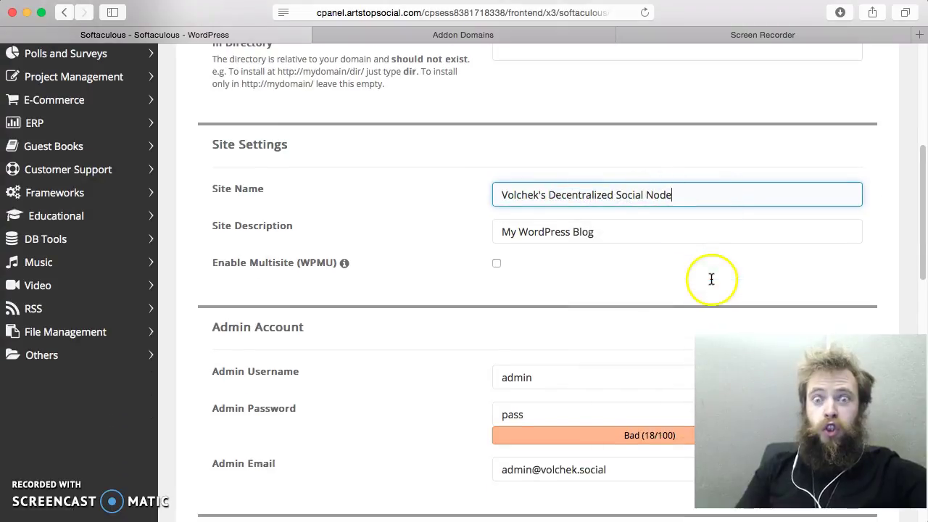
Step: Reuse the site name as the Site Description and enable multisite (WPMU)
{"action": "left_click_drag", "start_coordinate": [587, 231], "coordinate": [429, 222]}
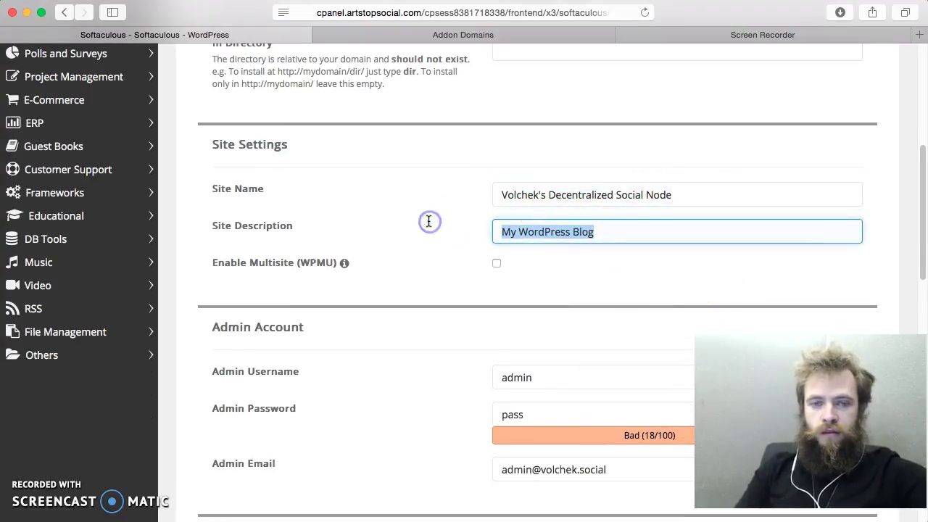
{"action": "triple_click", "coordinate": [526, 194]}
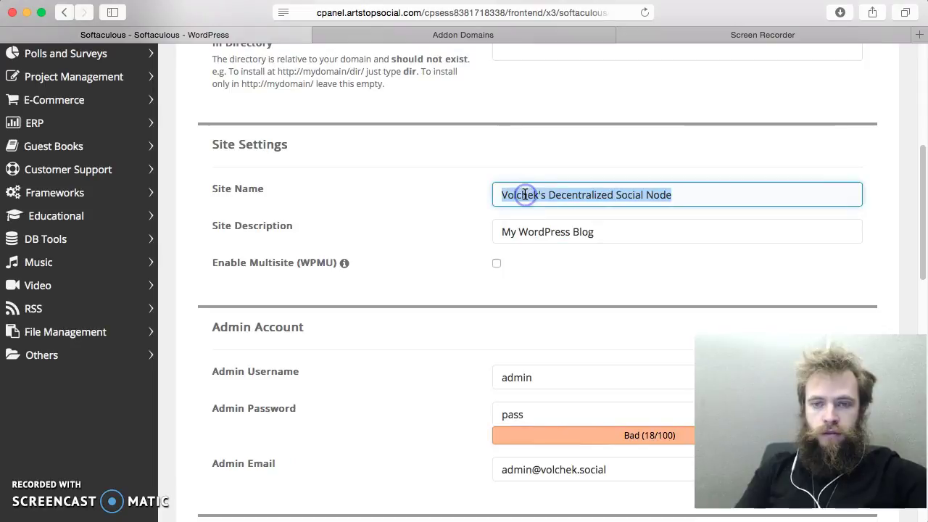
{"action": "key", "text": "super+x"}
{"action": "triple_click", "coordinate": [558, 232]}
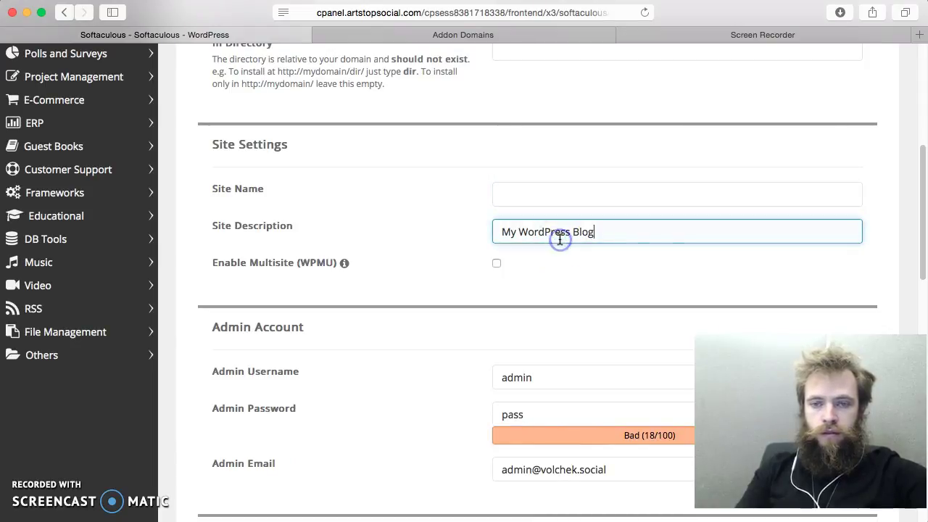
{"action": "key", "text": "super+v"}
{"action": "left_click", "coordinate": [535, 195]}
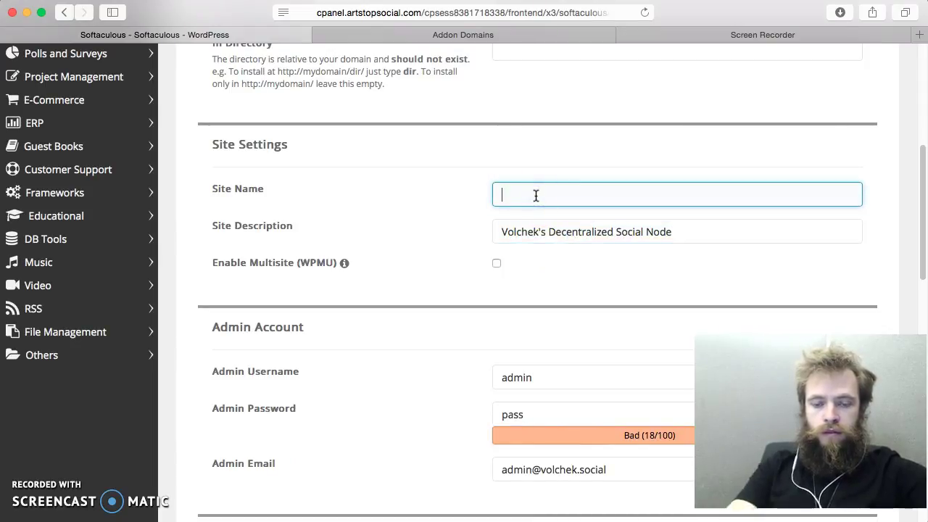
{"action": "key", "text": "super+v"}
{"action": "scroll", "coordinate": [474, 186], "scroll_direction": "down", "scroll_amount": 2}
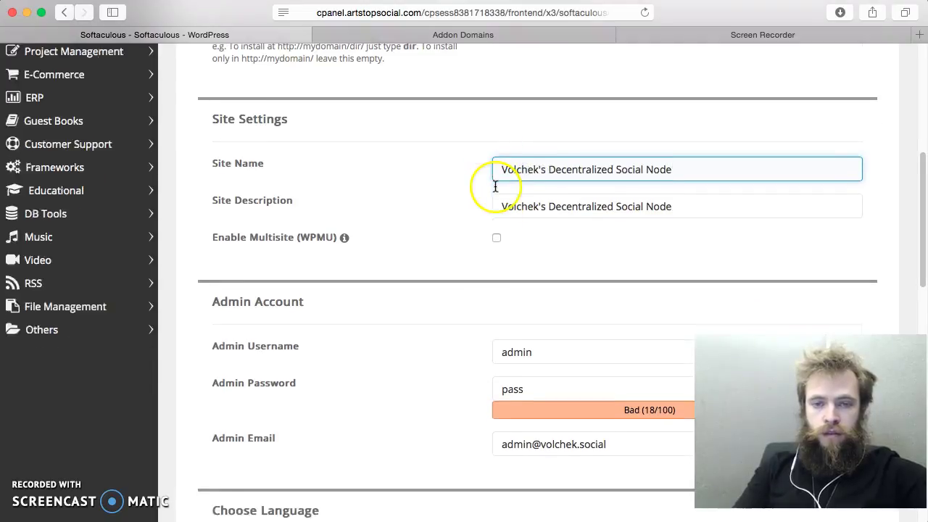
{"action": "left_click", "coordinate": [497, 210]}
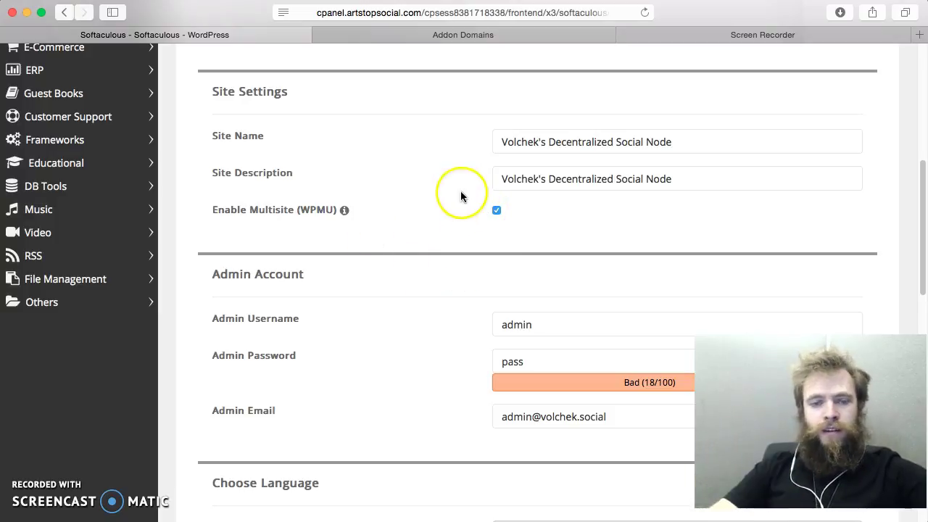
{"action": "scroll", "coordinate": [461, 197], "scroll_direction": "down", "scroll_amount": 2}
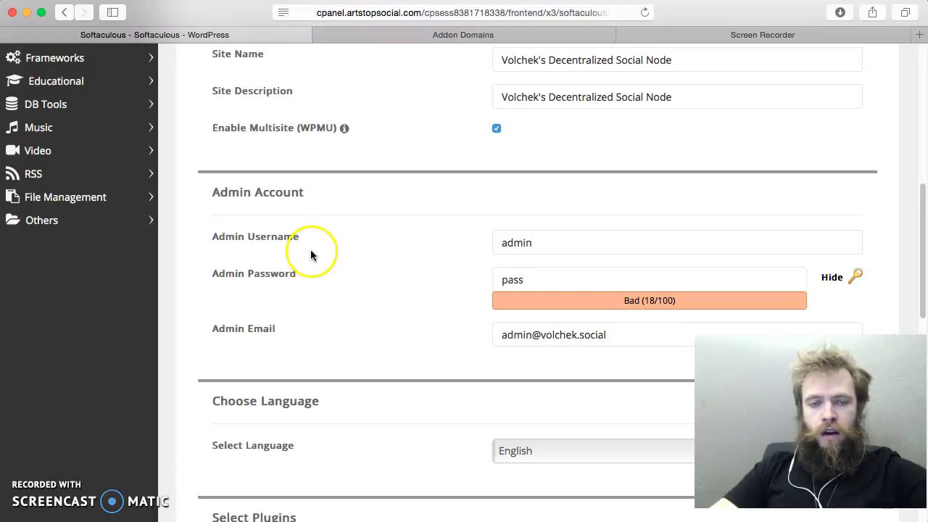
Step: Replace the default admin username with the owner's chosen username
{"action": "left_click", "coordinate": [573, 243]}
{"action": "double_click", "coordinate": [573, 243]}
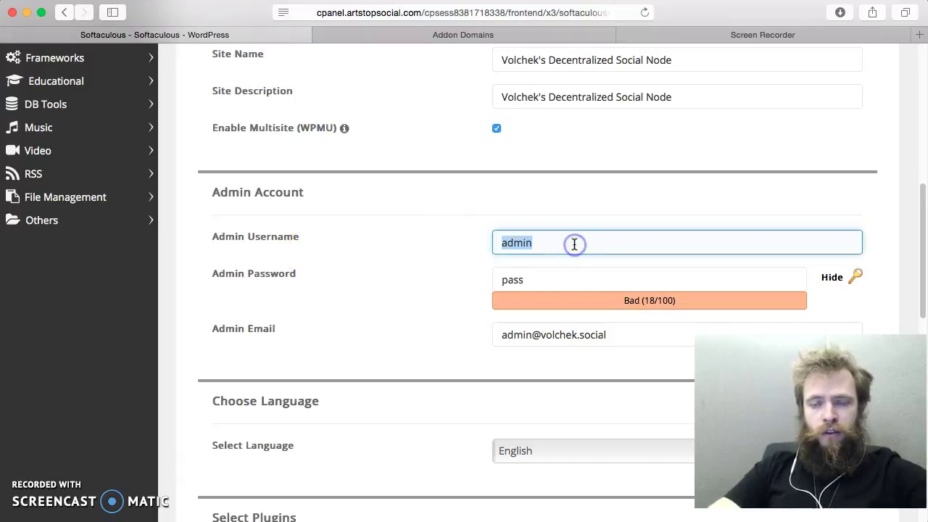
{"action": "type", "text": "volchek"}
{"action": "left_click", "coordinate": [559, 276]}
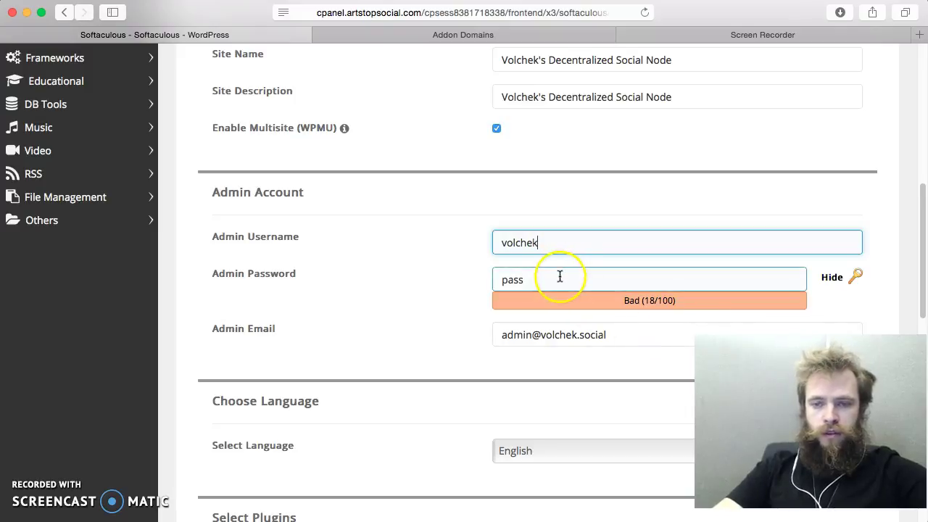
{"action": "double_click", "coordinate": [559, 276]}
Step: Replace the admin e-mail with the site's info address
{"action": "scroll", "coordinate": [503, 254], "scroll_direction": "down", "scroll_amount": 1}
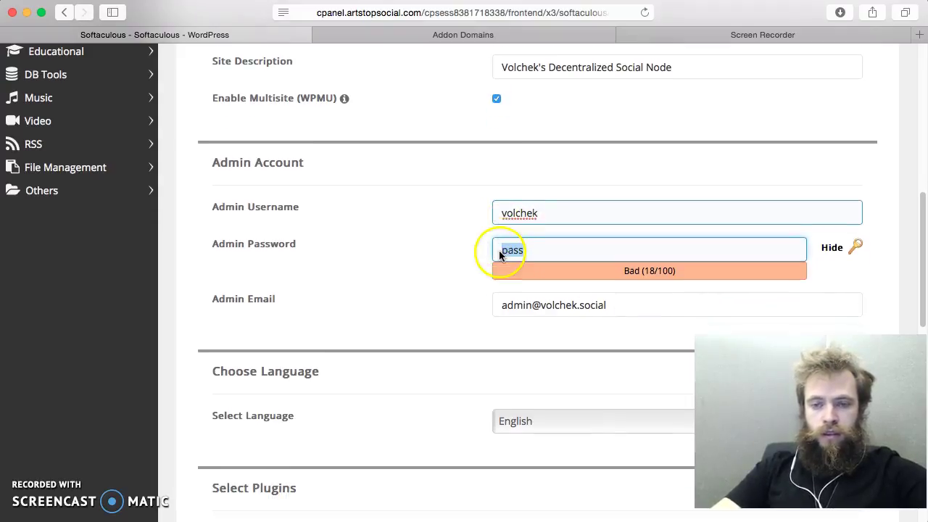
{"action": "scroll", "coordinate": [418, 221], "scroll_direction": "down", "scroll_amount": 3}
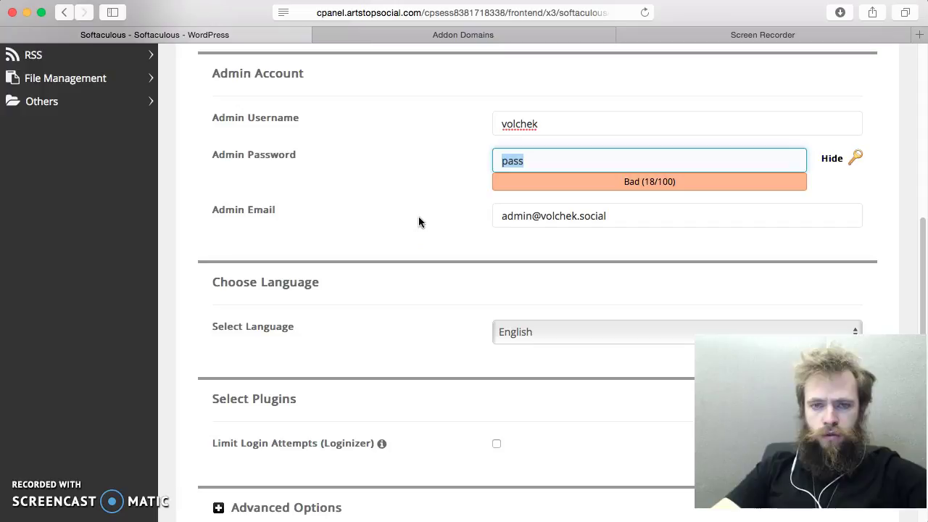
{"action": "left_click_drag", "start_coordinate": [625, 216], "coordinate": [434, 213]}
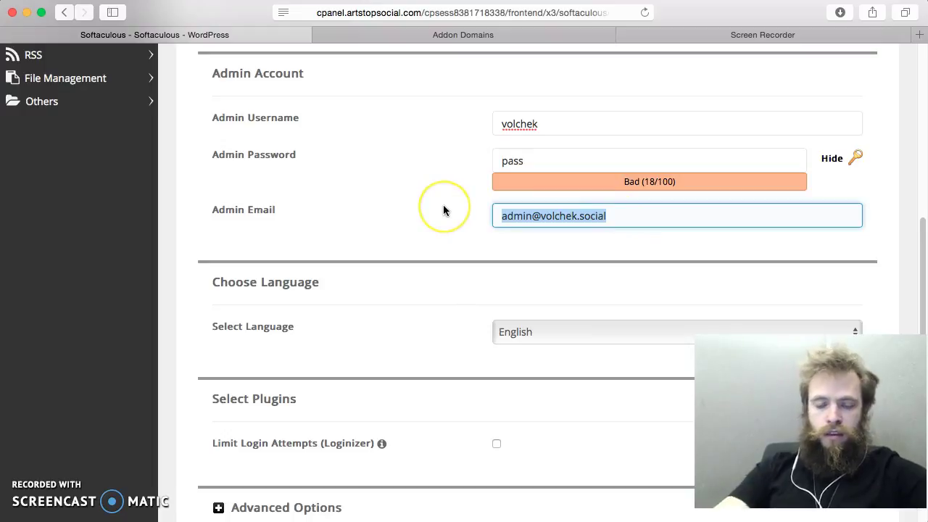
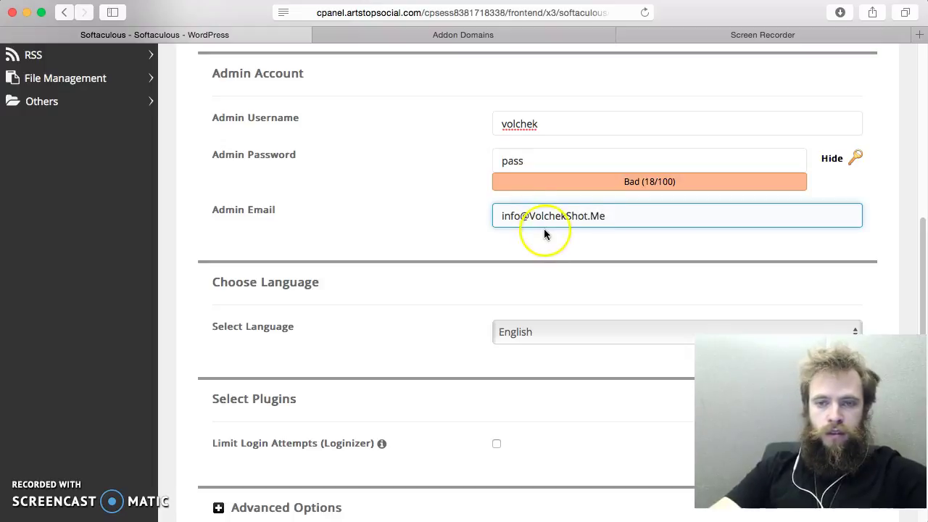
Step: Generate random passwords, then set the admin password back to a simple typed one
{"action": "scroll", "coordinate": [652, 196], "scroll_direction": "down", "scroll_amount": 1}
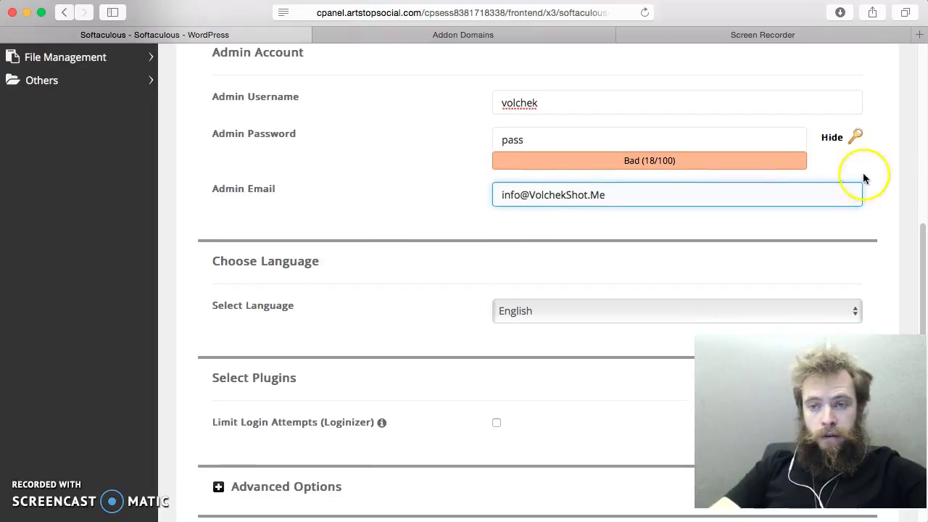
{"action": "left_click", "coordinate": [854, 136]}
{"action": "left_click", "coordinate": [855, 140]}
{"action": "left_click", "coordinate": [623, 129]}
{"action": "left_click_drag", "start_coordinate": [623, 138], "coordinate": [442, 131]}
{"action": "type", "text": "pass"}
{"action": "left_click", "coordinate": [391, 132]}
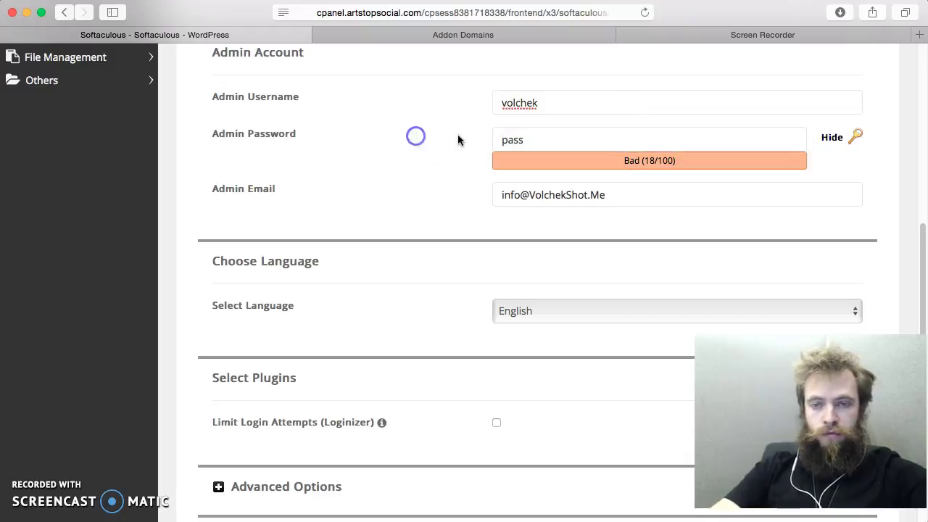
{"action": "scroll", "coordinate": [458, 136], "scroll_direction": "down", "scroll_amount": 5}
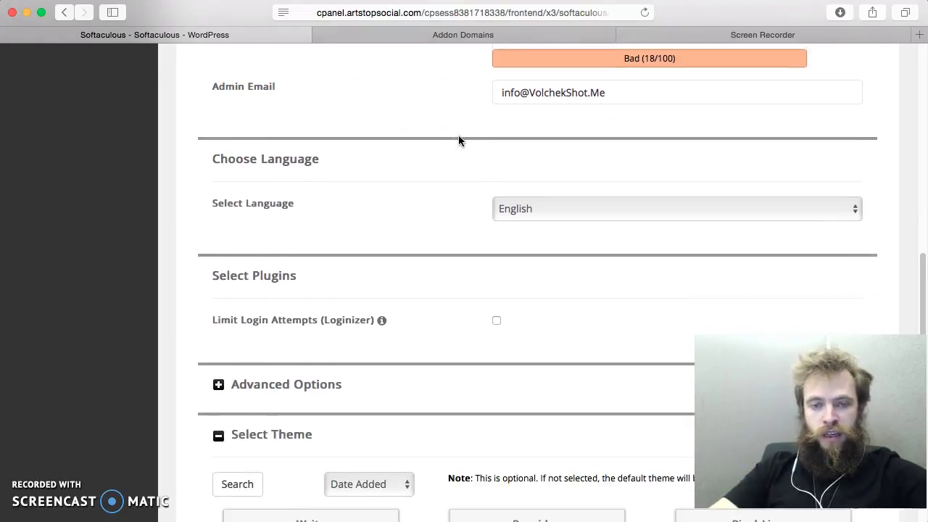
Step: Recheck the admin password field before moving down to the theme list
{"action": "scroll", "coordinate": [458, 136], "scroll_direction": "up", "scroll_amount": 5}
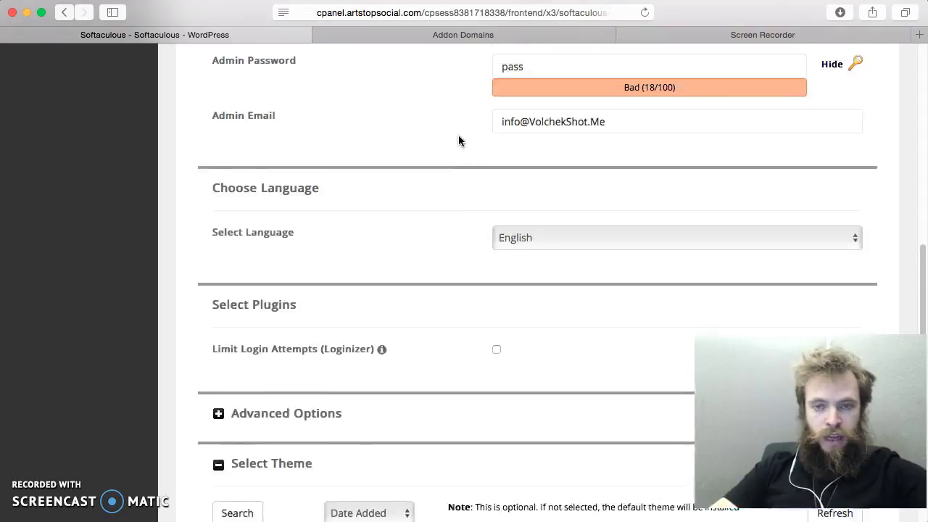
{"action": "left_click", "coordinate": [527, 128]}
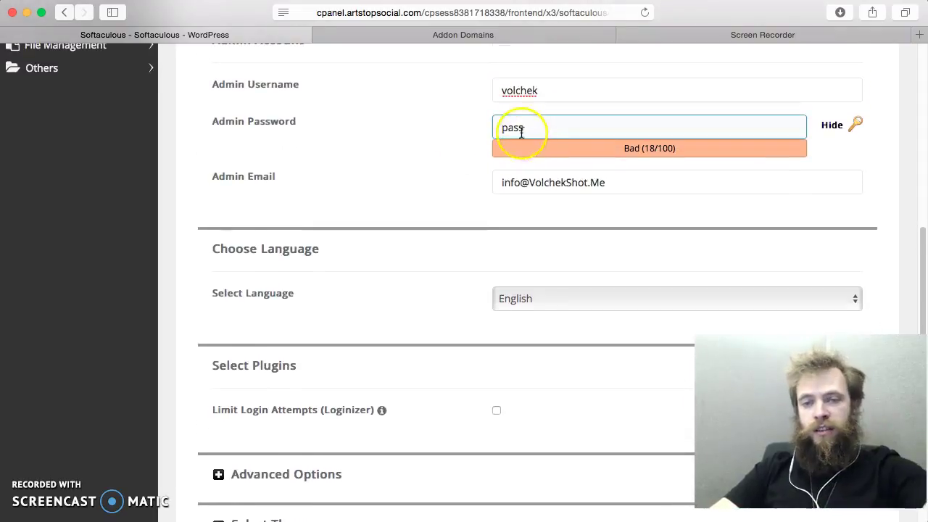
{"action": "scroll", "coordinate": [449, 183], "scroll_direction": "down", "scroll_amount": 6}
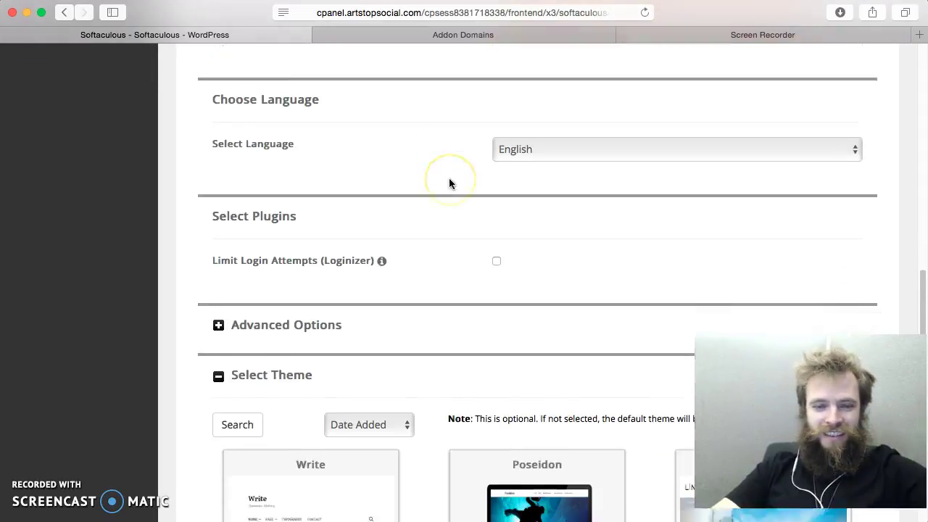
{"action": "scroll", "coordinate": [448, 183], "scroll_direction": "down", "scroll_amount": 7}
{"action": "left_click", "coordinate": [550, 207]}
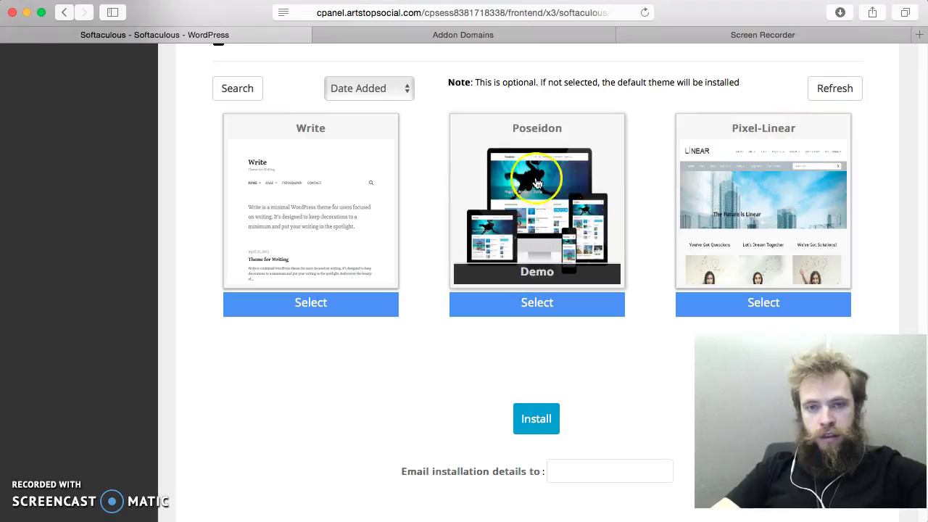
{"action": "scroll", "coordinate": [544, 271], "scroll_direction": "down", "scroll_amount": 2}
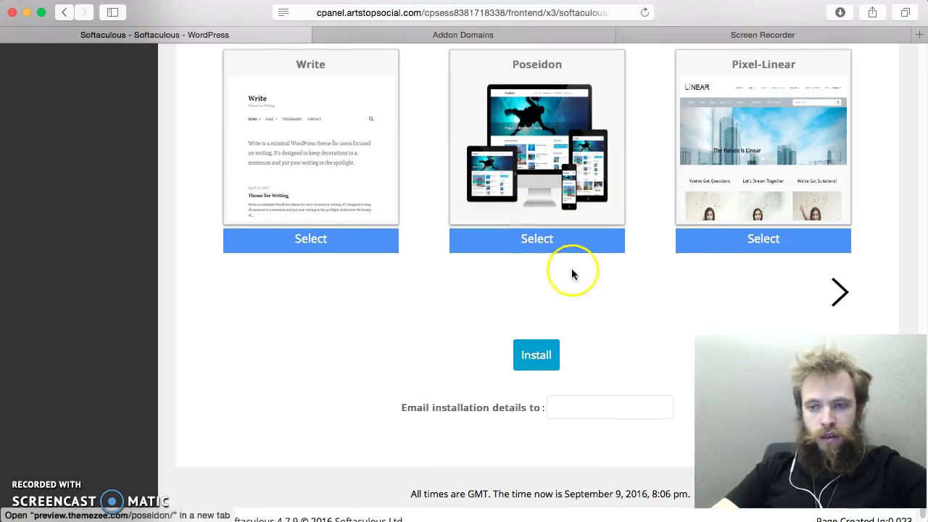
Step: Page through the theme carousel to find the Onetake theme
{"action": "left_click", "coordinate": [837, 294]}
{"action": "scroll", "coordinate": [834, 275], "scroll_direction": "down", "scroll_amount": 3}
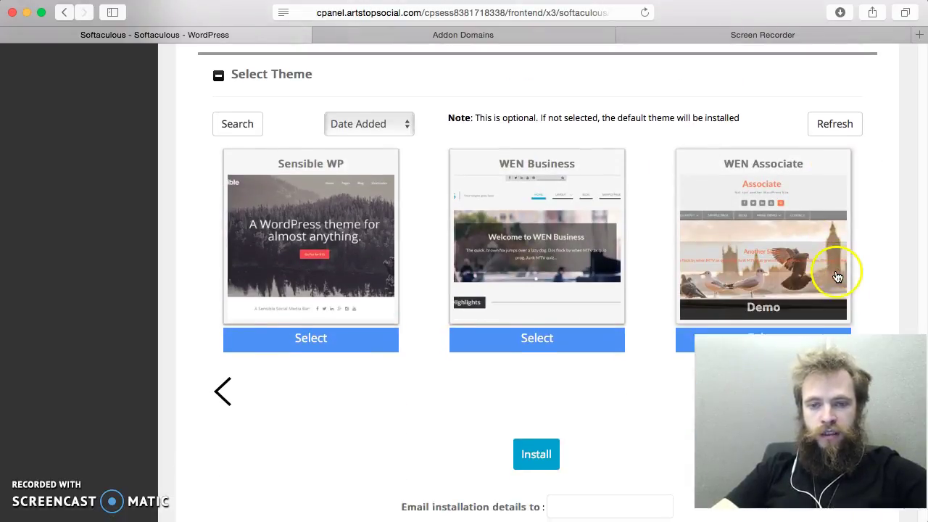
{"action": "scroll", "coordinate": [819, 236], "scroll_direction": "down", "scroll_amount": 3}
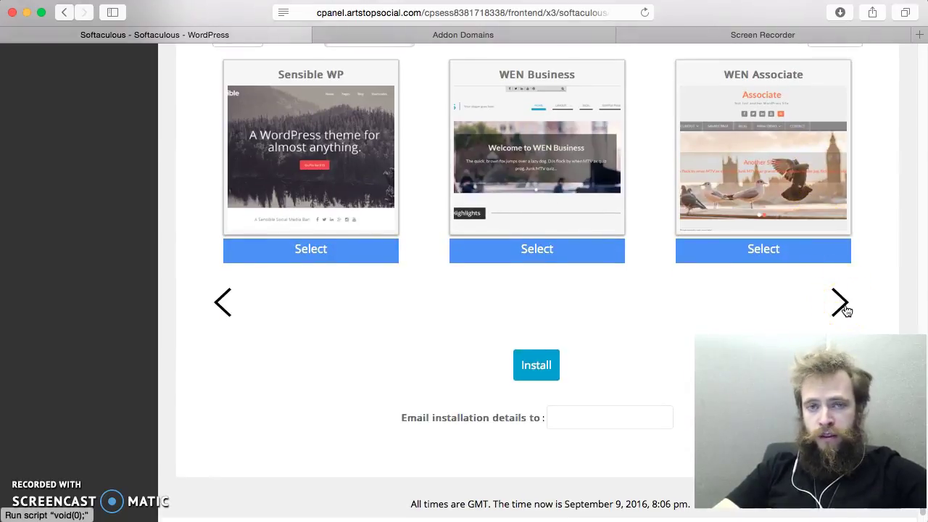
{"action": "left_click", "coordinate": [842, 307]}
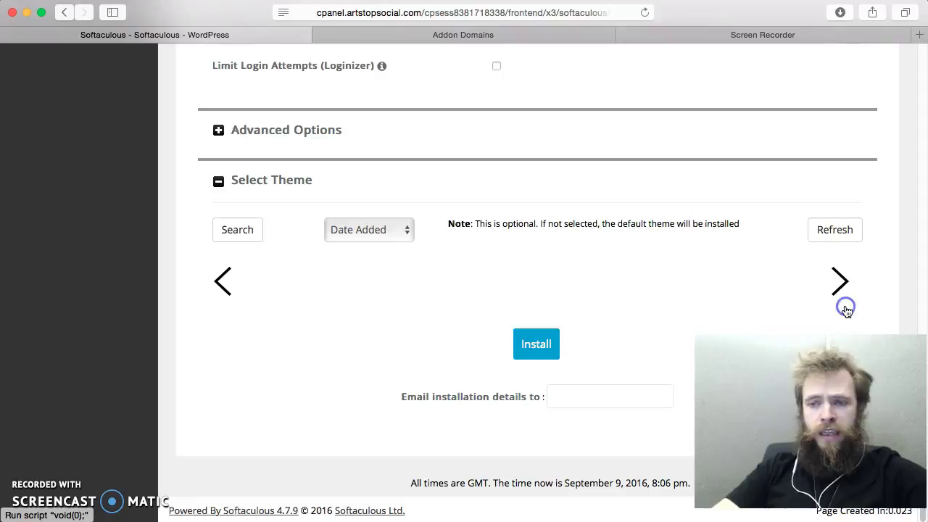
{"action": "scroll", "coordinate": [831, 211], "scroll_direction": "down", "scroll_amount": 5}
{"action": "left_click", "coordinate": [838, 301]}
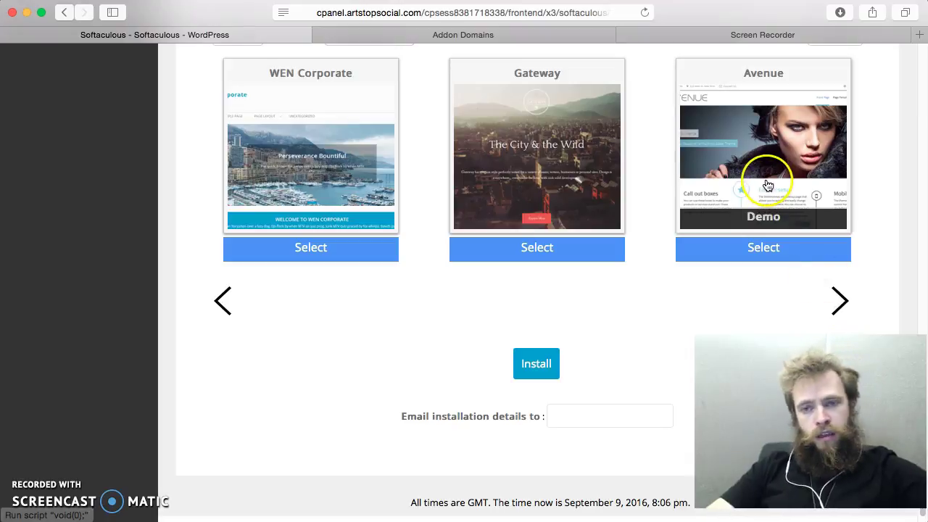
{"action": "left_click", "coordinate": [838, 300]}
{"action": "scroll", "coordinate": [820, 274], "scroll_direction": "down", "scroll_amount": 3}
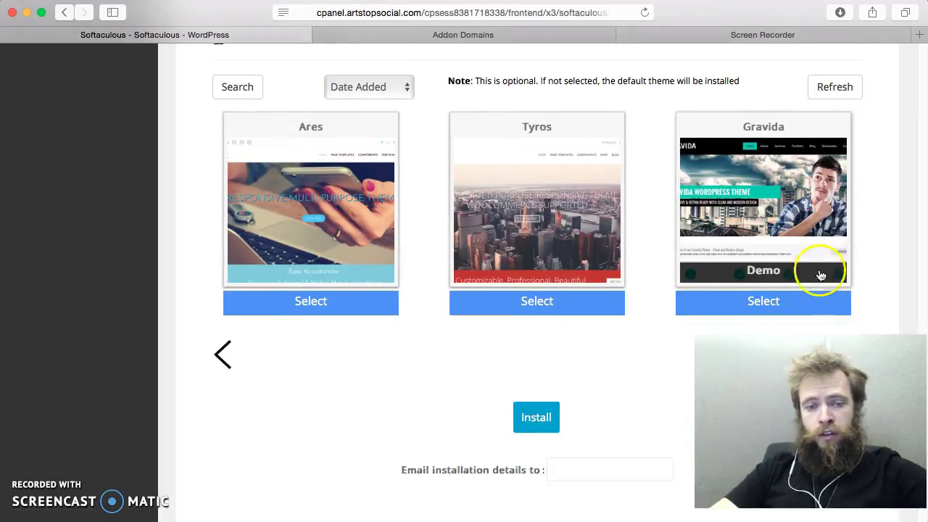
{"action": "scroll", "coordinate": [809, 268], "scroll_direction": "down", "scroll_amount": 2}
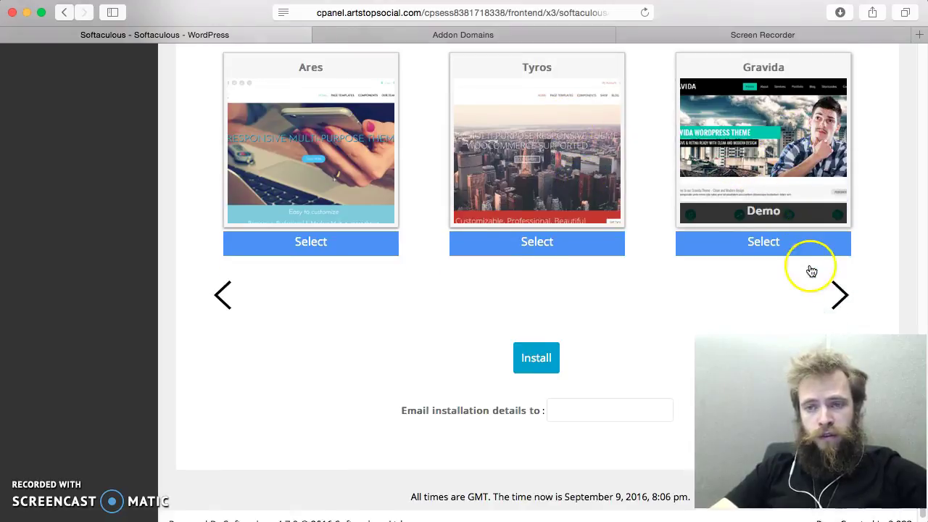
{"action": "left_click", "coordinate": [838, 290]}
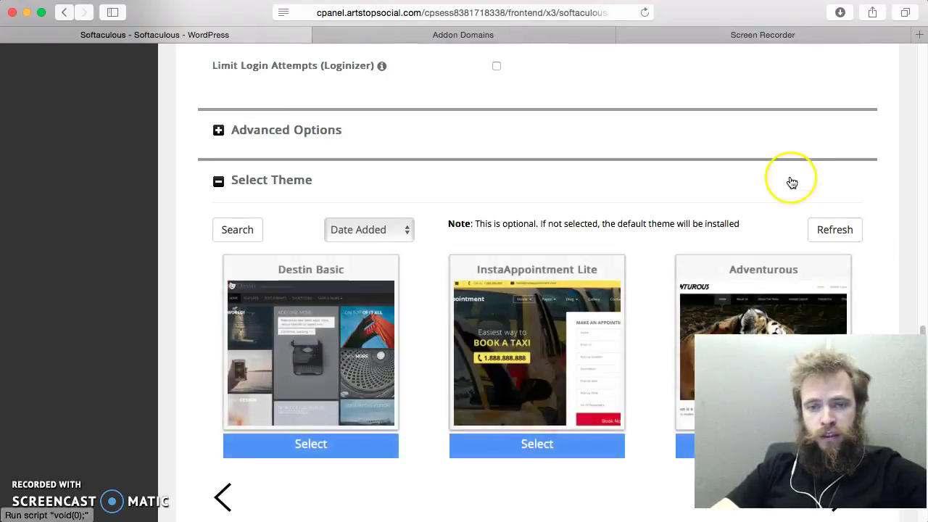
{"action": "scroll", "coordinate": [788, 180], "scroll_direction": "down", "scroll_amount": 3}
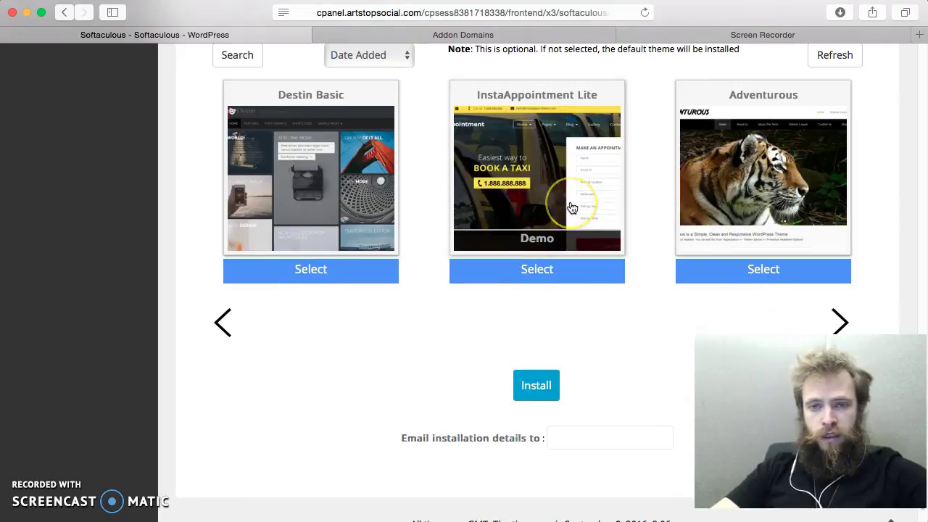
{"action": "scroll", "coordinate": [572, 203], "scroll_direction": "down", "scroll_amount": 1}
{"action": "scroll", "coordinate": [601, 157], "scroll_direction": "up", "scroll_amount": 1}
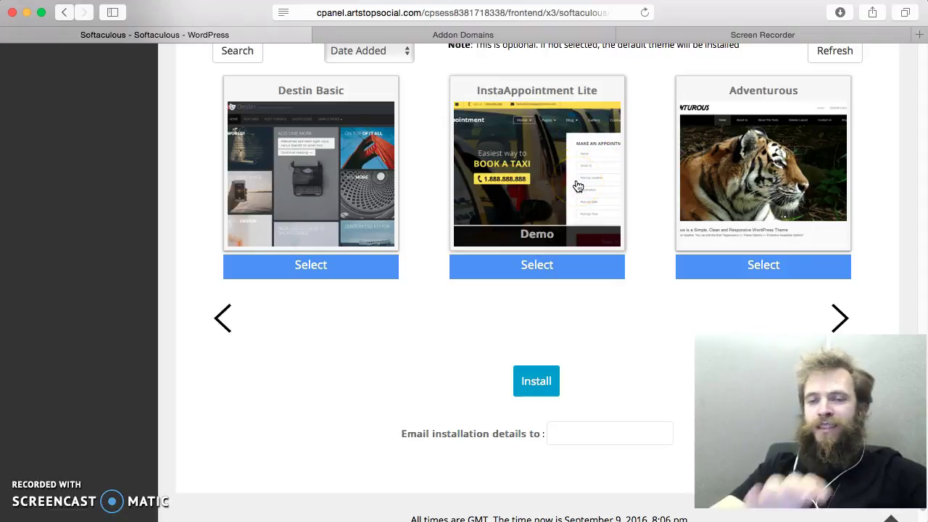
{"action": "scroll", "coordinate": [577, 186], "scroll_direction": "up", "scroll_amount": 1}
{"action": "scroll", "coordinate": [577, 186], "scroll_direction": "down", "scroll_amount": 1}
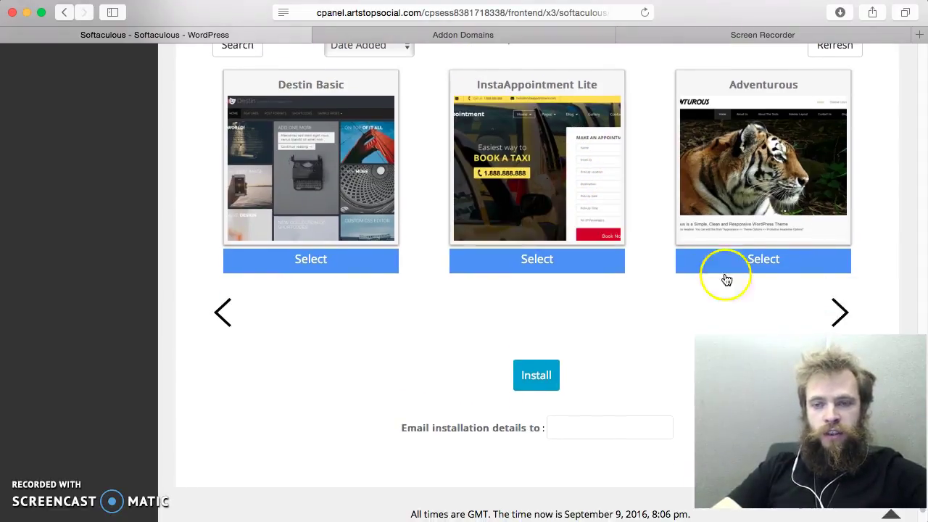
{"action": "left_click", "coordinate": [845, 314]}
{"action": "scroll", "coordinate": [804, 221], "scroll_direction": "up", "scroll_amount": 1}
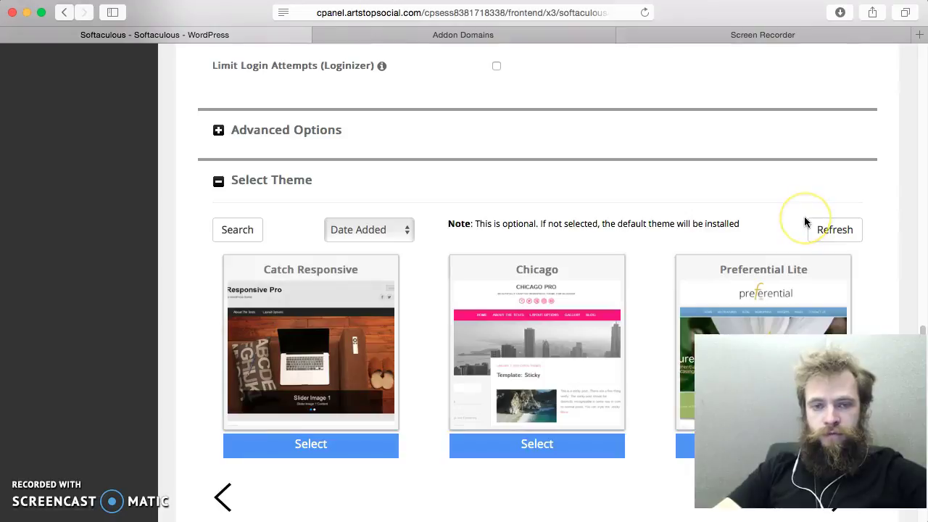
{"action": "scroll", "coordinate": [804, 221], "scroll_direction": "down", "scroll_amount": 3}
{"action": "scroll", "coordinate": [807, 218], "scroll_direction": "down", "scroll_amount": 1}
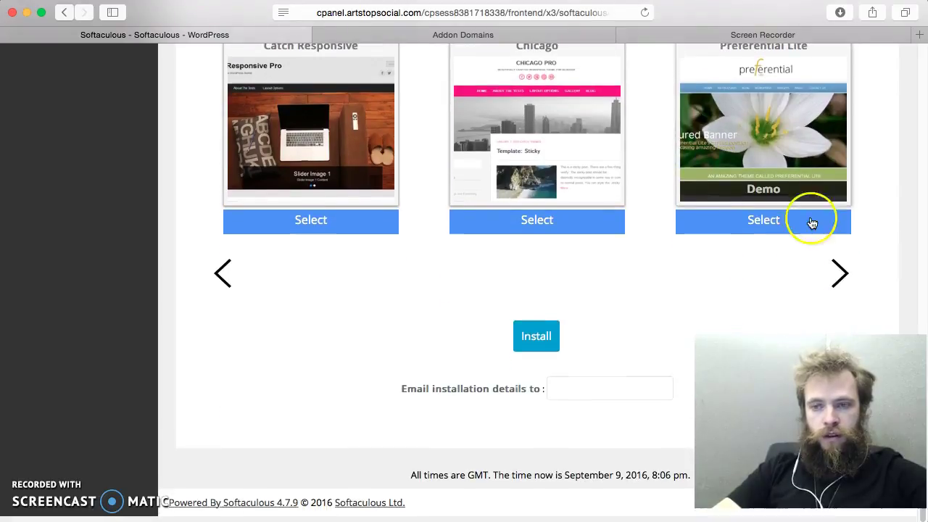
{"action": "left_click", "coordinate": [837, 283]}
{"action": "scroll", "coordinate": [524, 253], "scroll_direction": "up", "scroll_amount": 1}
{"action": "scroll", "coordinate": [523, 254], "scroll_direction": "down", "scroll_amount": 5}
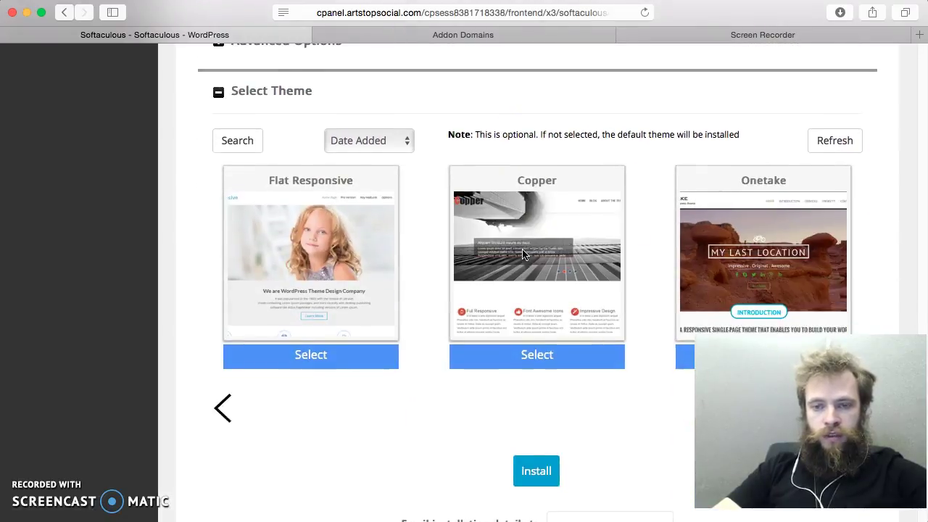
{"action": "scroll", "coordinate": [576, 231], "scroll_direction": "up", "scroll_amount": 1}
Step: Select Onetake and submit the install, which reports an existing installation at volchek.social
{"action": "mouse_move", "coordinate": [576, 230]}
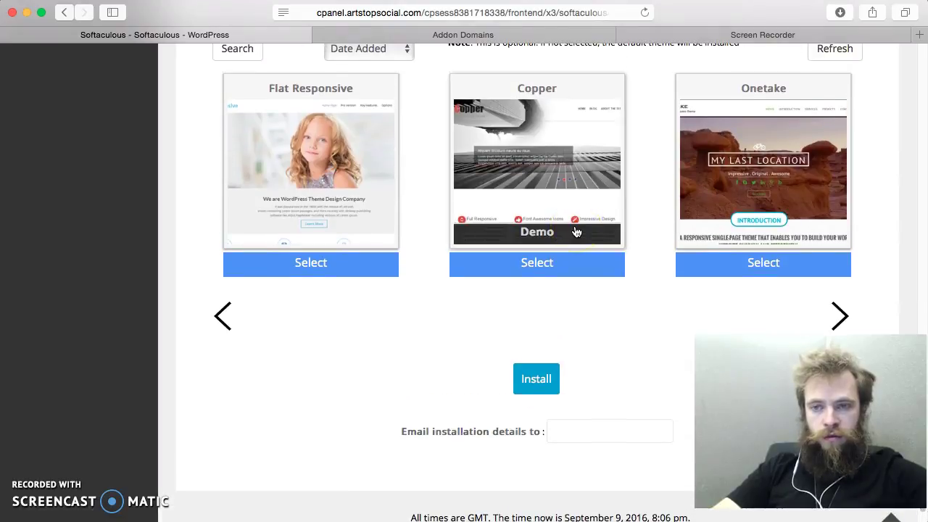
{"action": "scroll", "coordinate": [576, 231], "scroll_direction": "up", "scroll_amount": 1}
{"action": "mouse_move", "coordinate": [729, 203]}
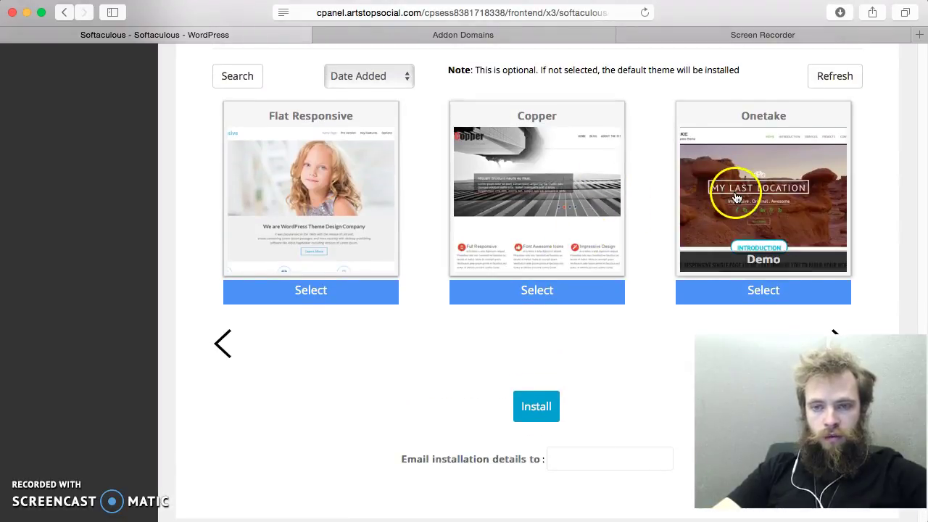
{"action": "left_click", "coordinate": [777, 293]}
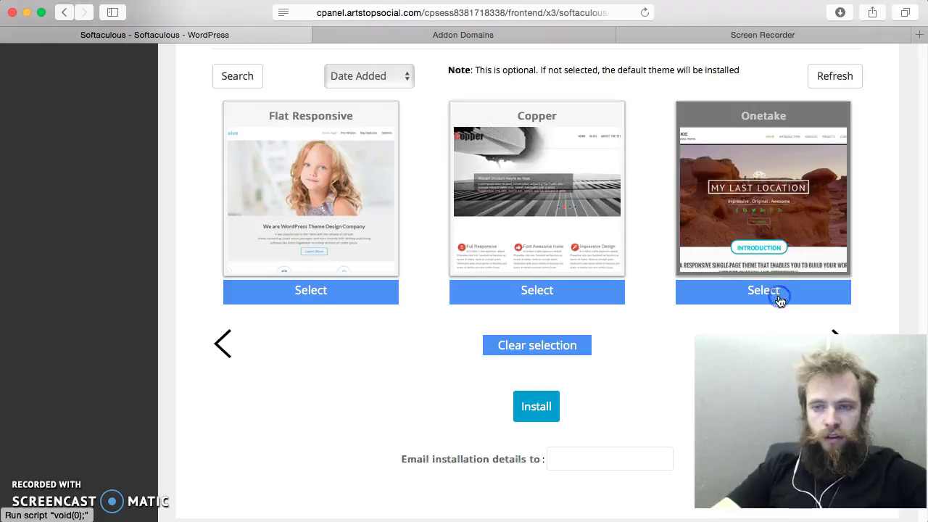
{"action": "scroll", "coordinate": [716, 260], "scroll_direction": "down", "scroll_amount": 2}
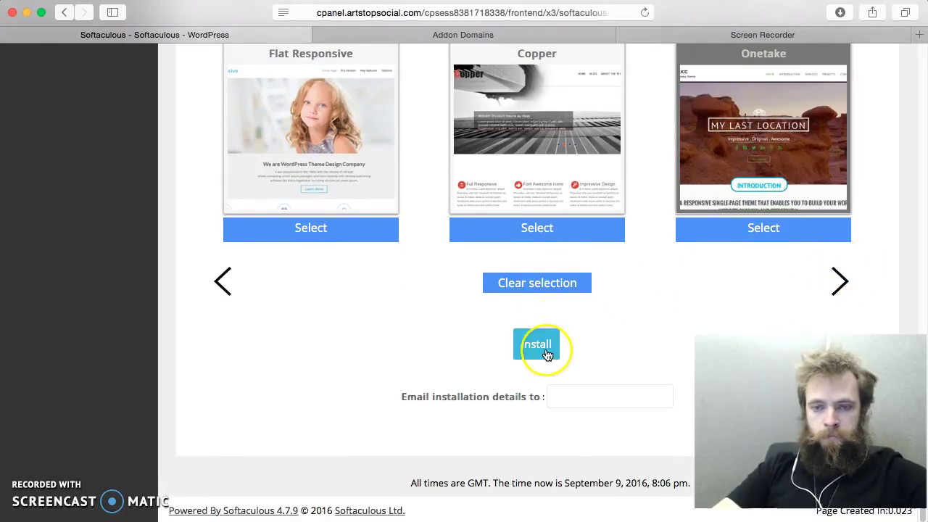
{"action": "left_click", "coordinate": [542, 343]}
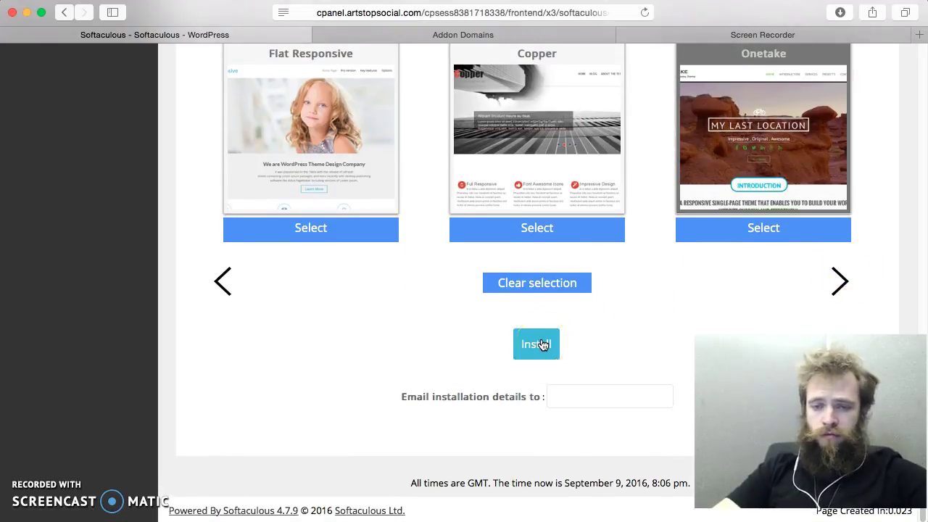
{"action": "scroll", "coordinate": [688, 103], "scroll_direction": "up", "scroll_amount": 5}
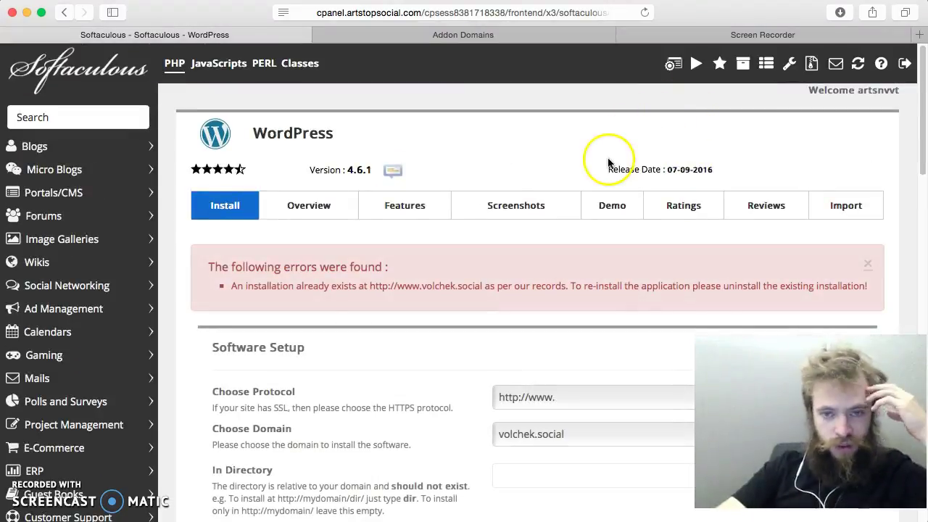
{"action": "scroll", "coordinate": [608, 162], "scroll_direction": "down", "scroll_amount": 2}
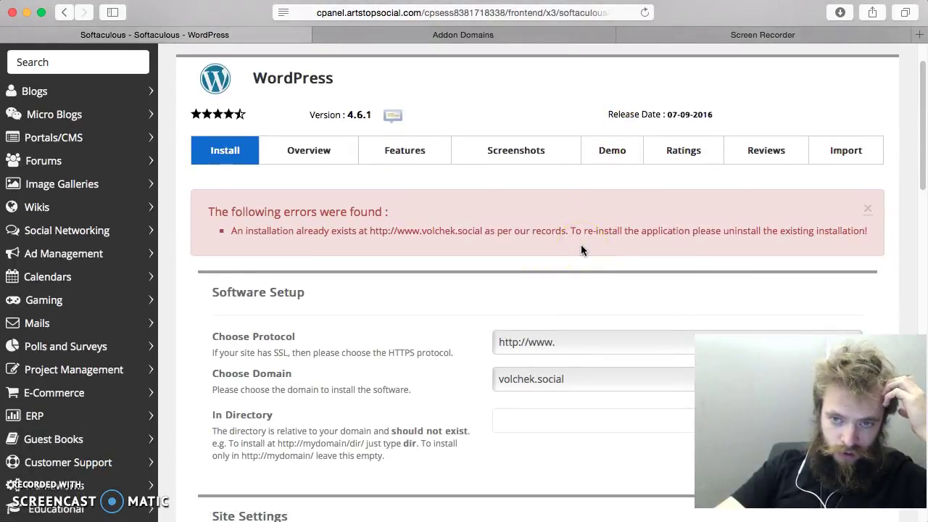